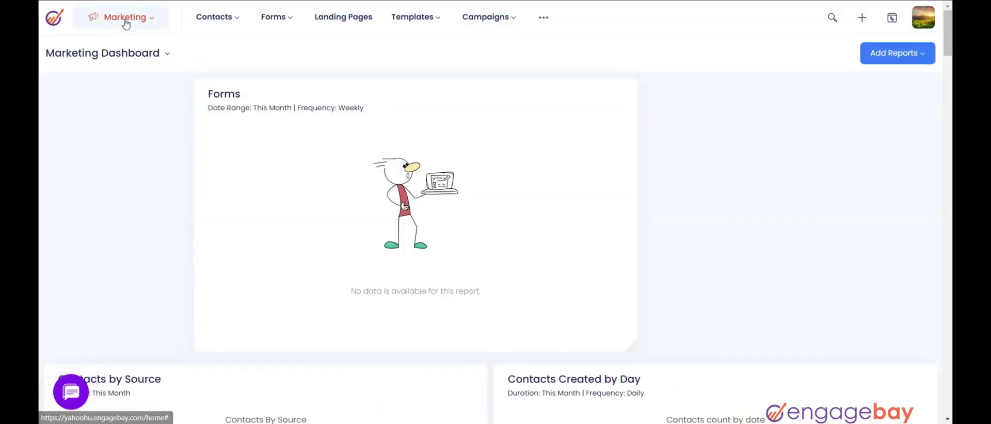
- Go to Campaigns > Sequences and create a new sequence, Sequence-30/12/2022, 19:45
click(126, 23)
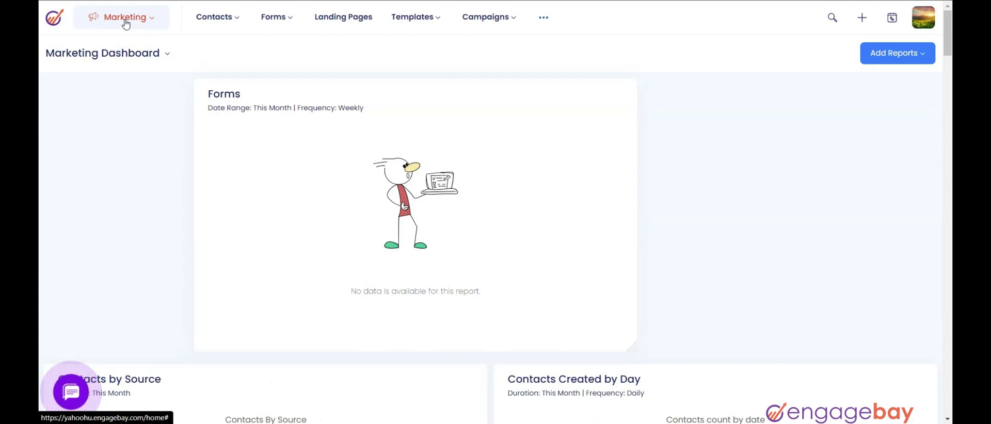
click(125, 23)
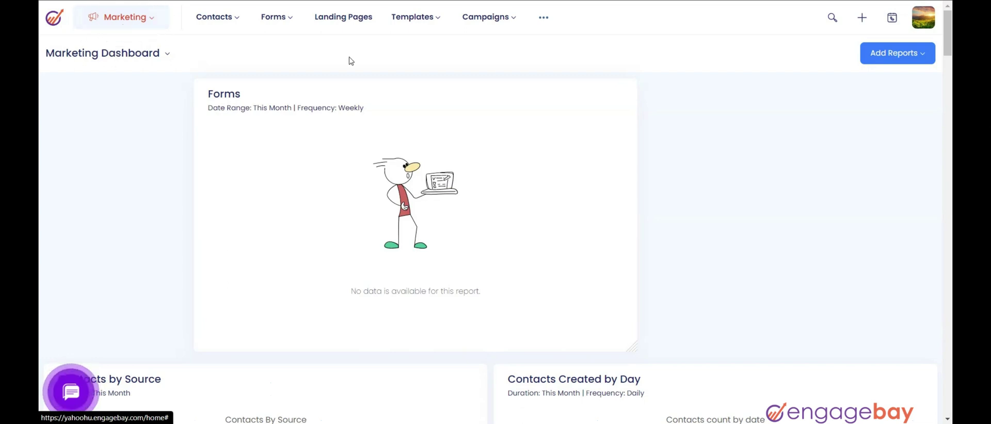
mouse_move(497, 20)
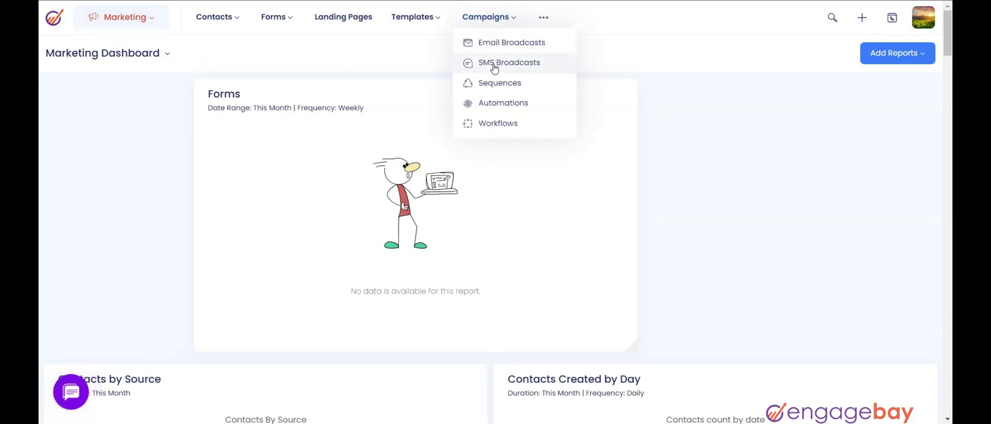
click(500, 84)
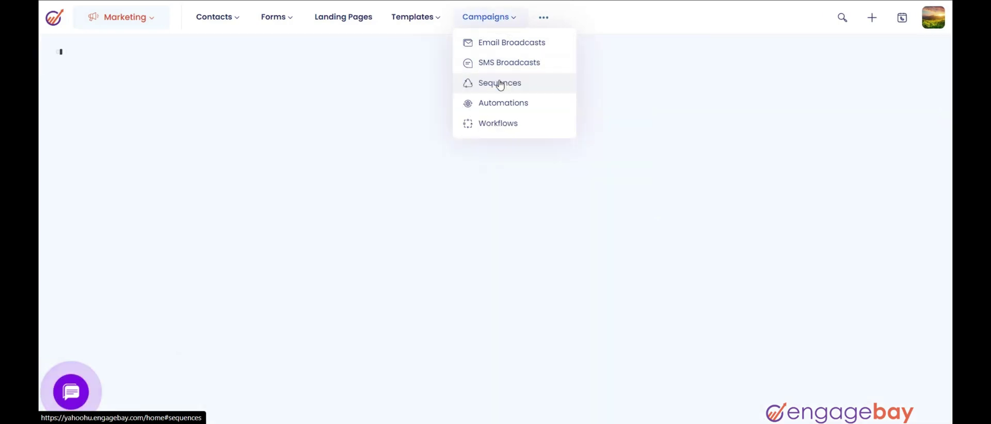
click(896, 58)
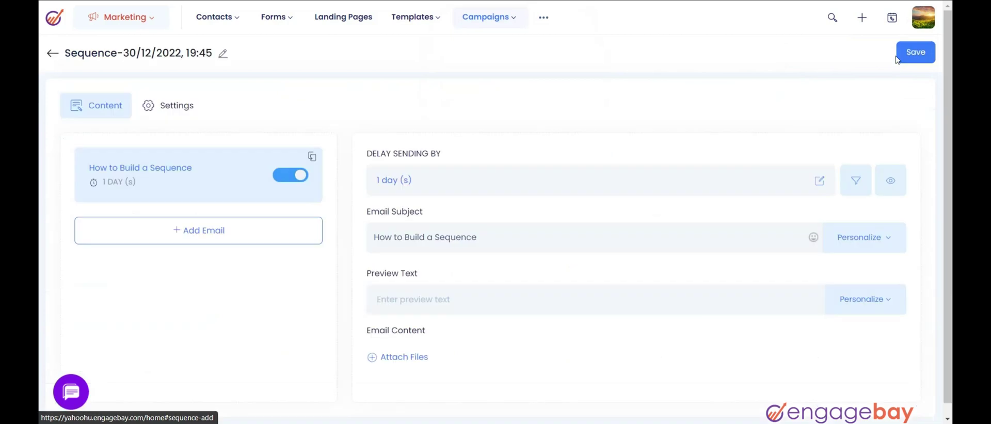
- Open the default 'How to Build a Sequence' email in Content and add a second email
click(107, 113)
scroll(106, 111, down, 1)
click(175, 117)
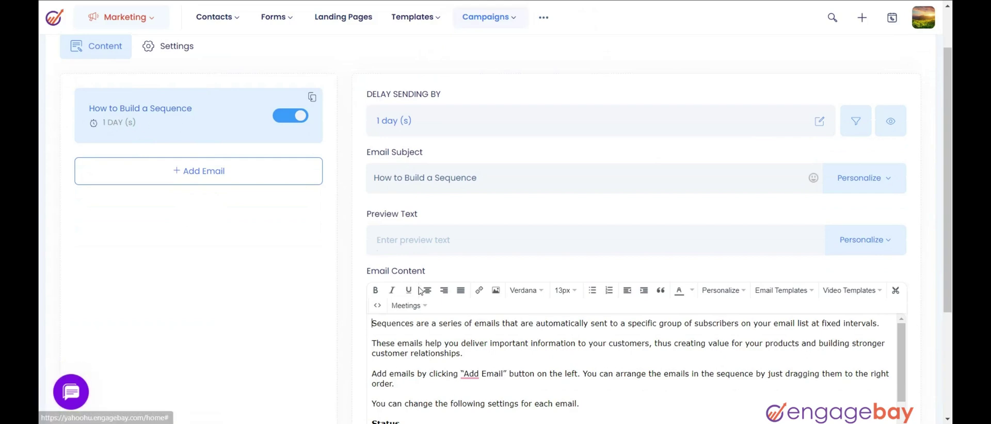
scroll(422, 291, down, 2)
click(435, 316)
scroll(436, 316, up, 2)
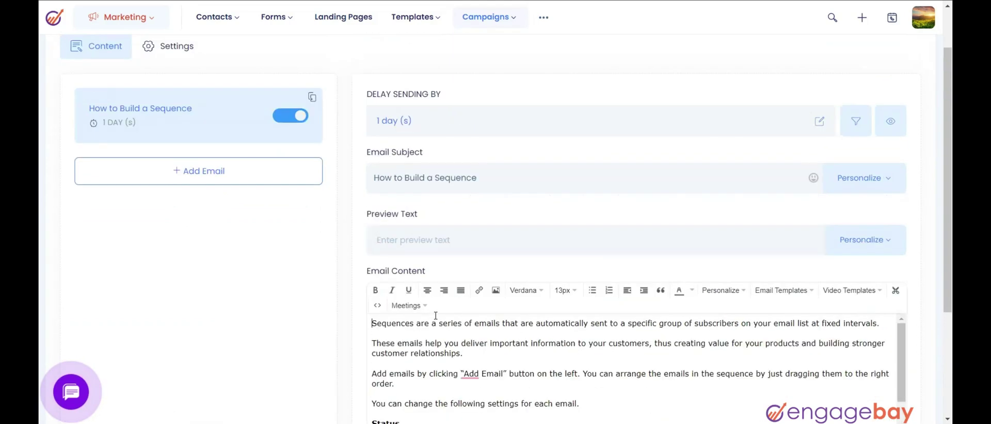
click(233, 183)
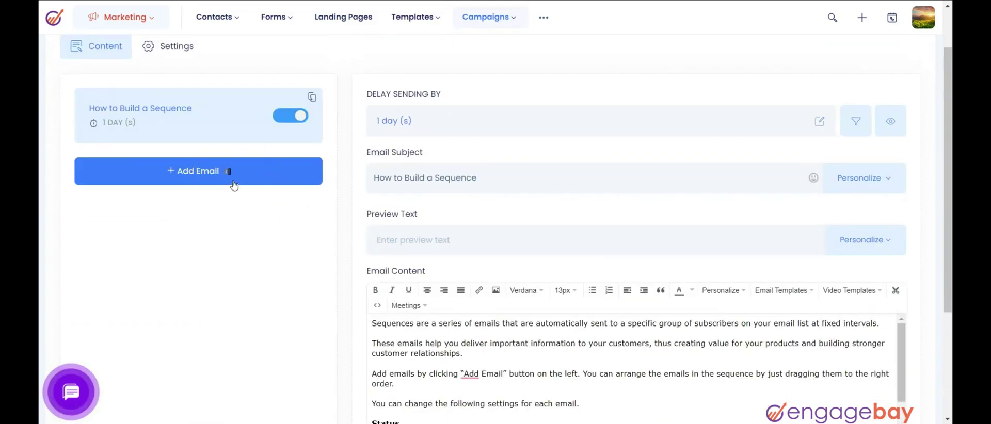
- Add a third email, then bring up the first email's send-delay settings
click(212, 295)
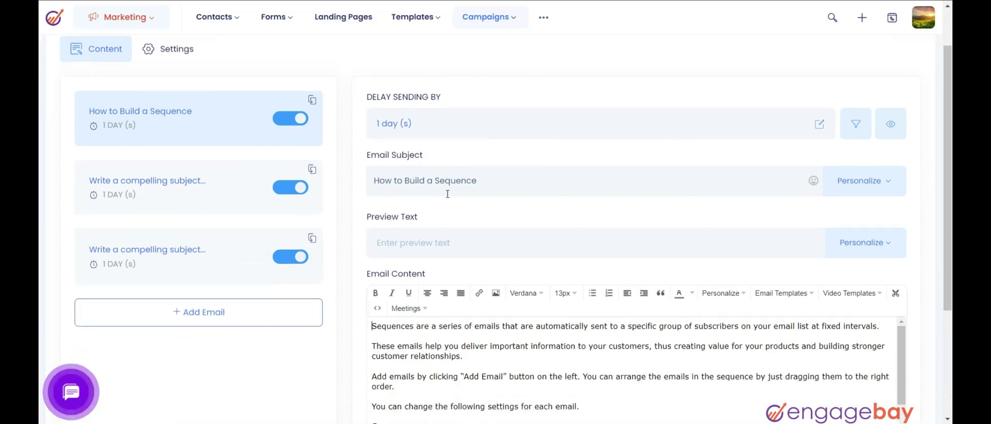
scroll(503, 150, down, 1)
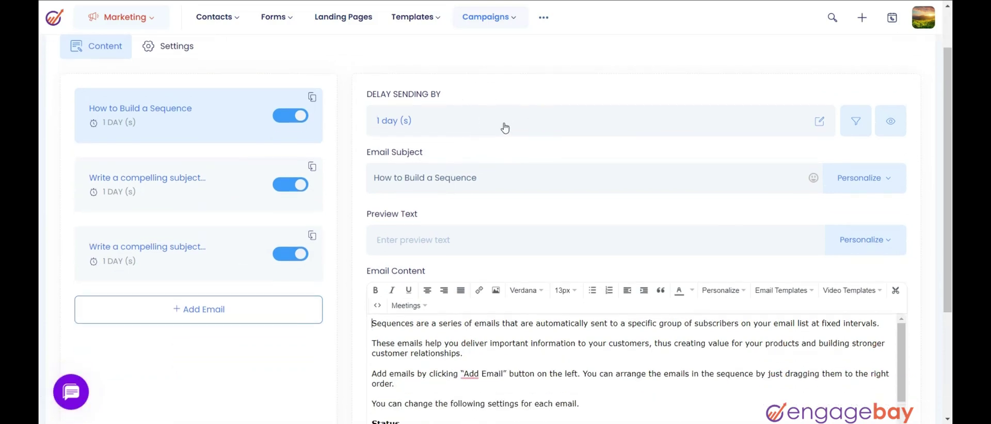
click(451, 127)
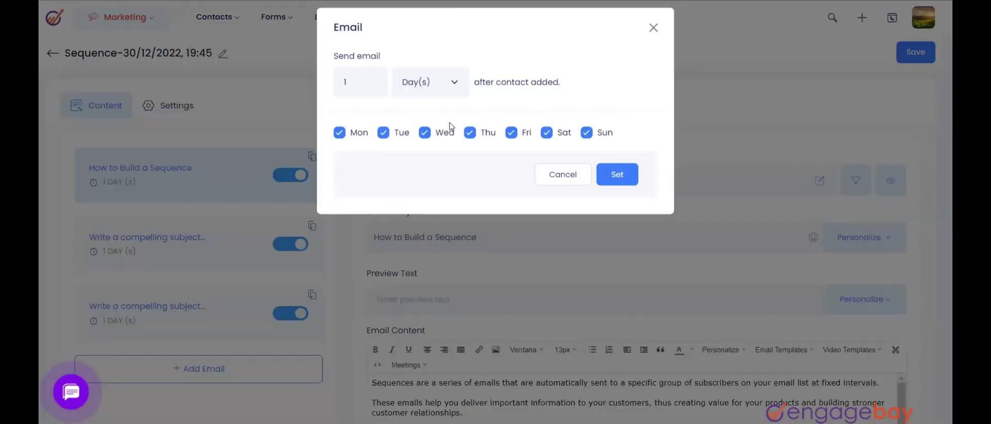
- Delay the first email by 1 minute and exclude Wednesdays from sending
click(465, 98)
click(422, 135)
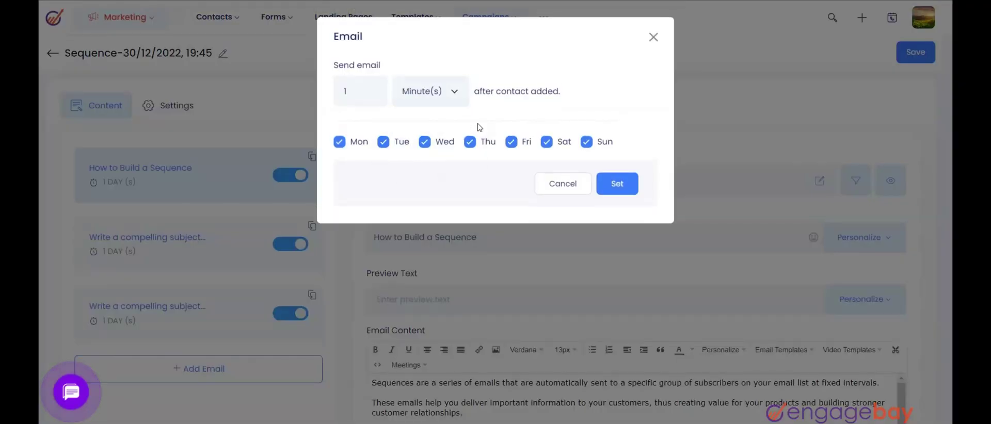
click(424, 142)
click(616, 236)
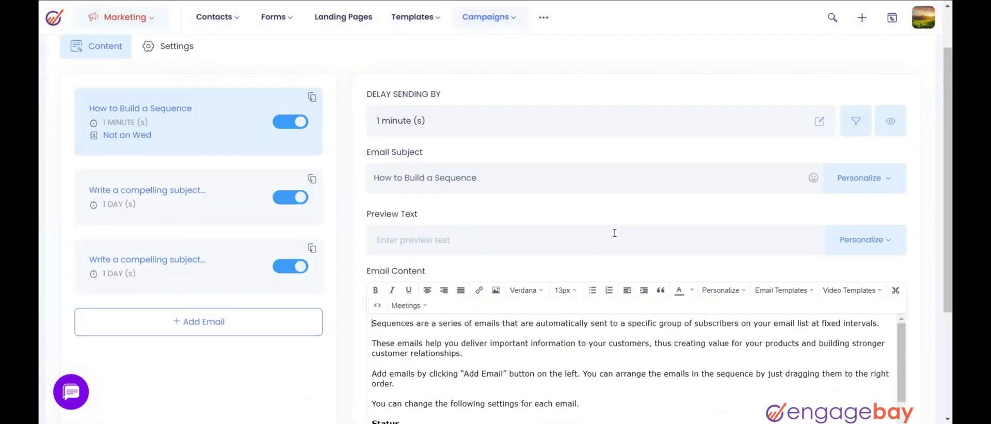
- Switch the first email off, leaving the second email on
click(280, 122)
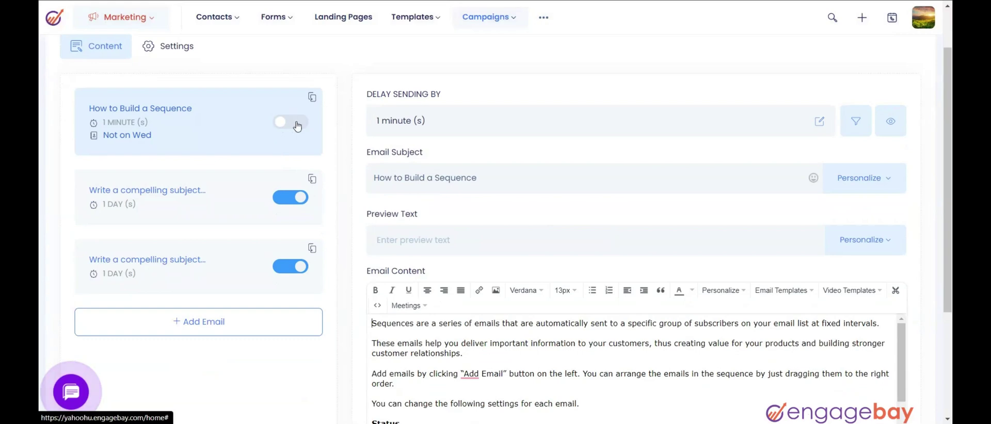
drag(300, 126, 303, 128)
click(287, 201)
click(305, 200)
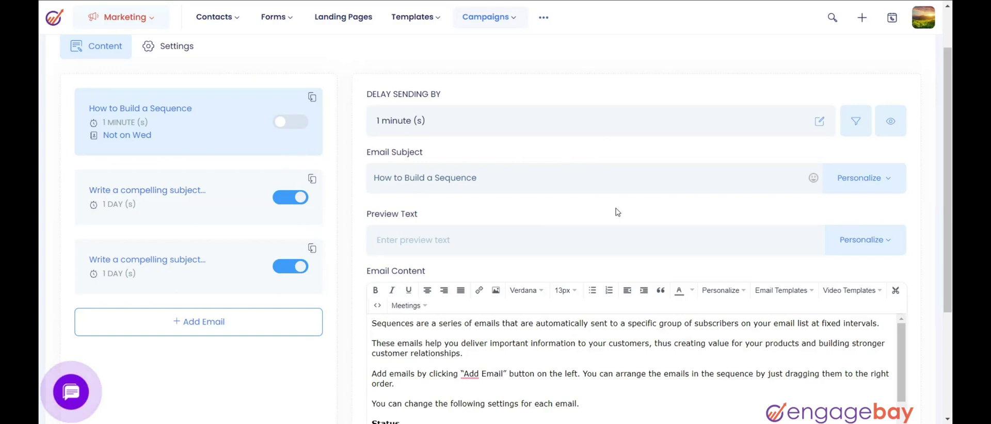
scroll(617, 212, down, 1)
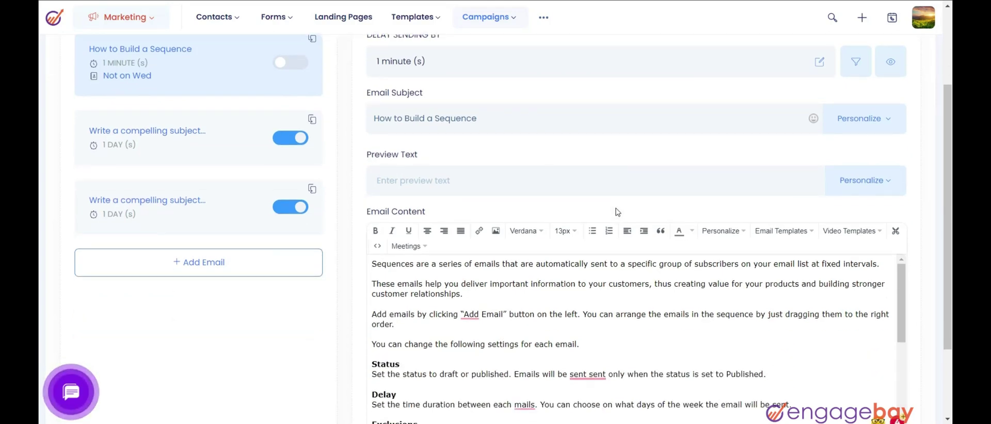
scroll(617, 212, up, 2)
click(856, 180)
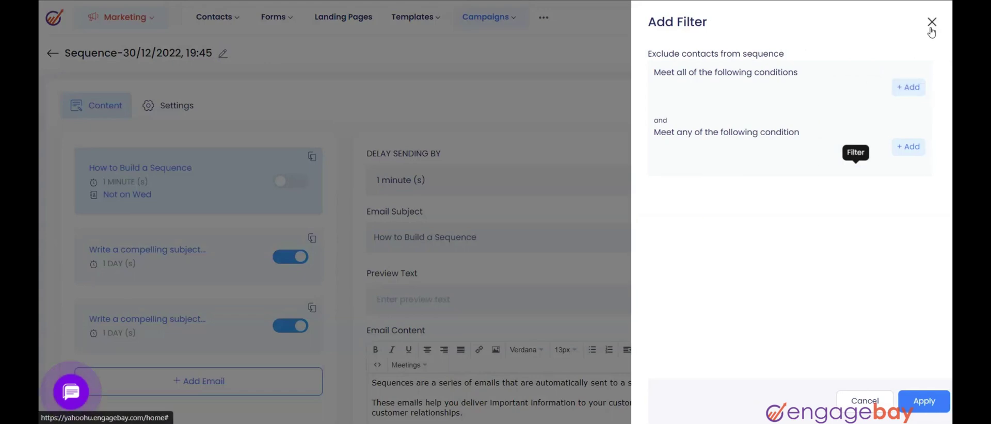
click(931, 28)
scroll(626, 287, down, 2)
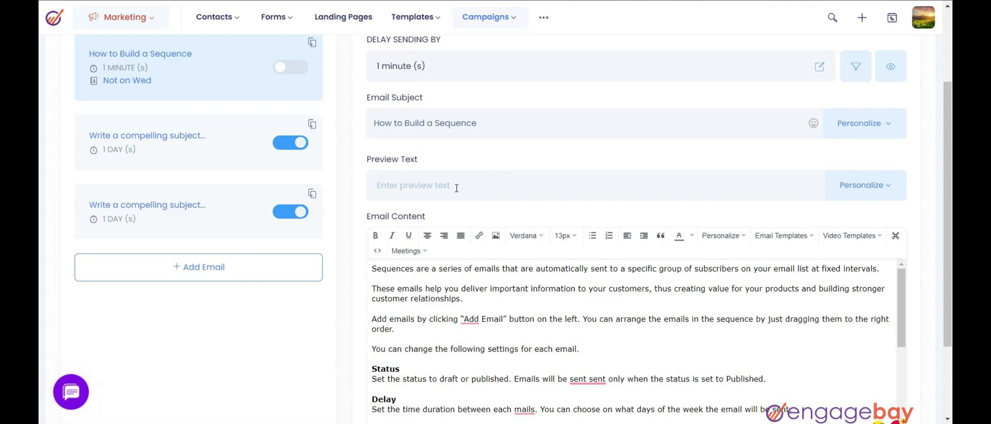
scroll(428, 316, down, 5)
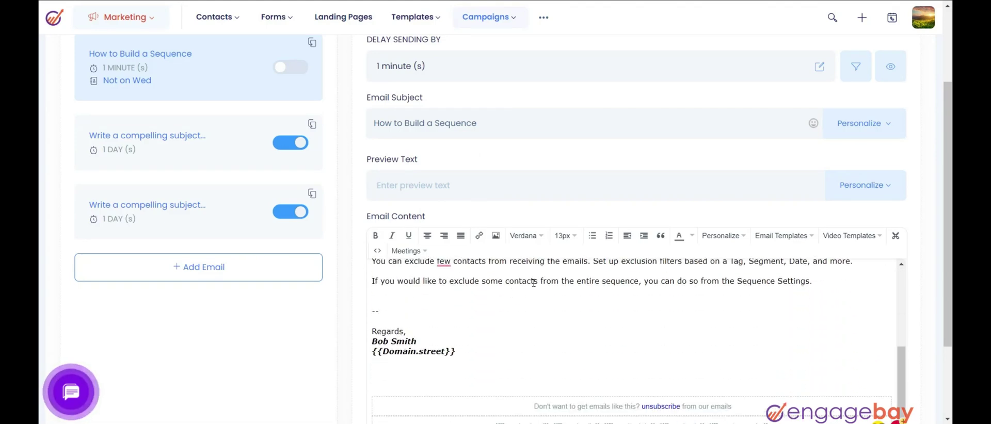
scroll(547, 286, down, 1)
scroll(607, 267, down, 2)
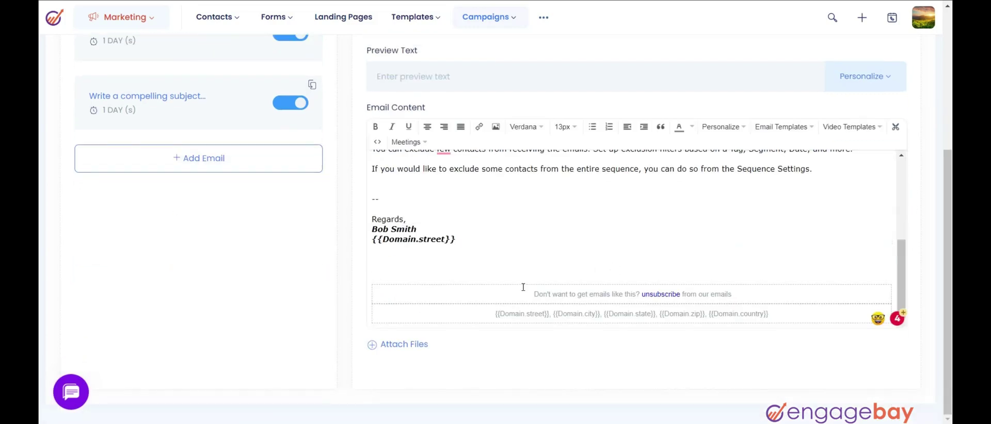
click(403, 350)
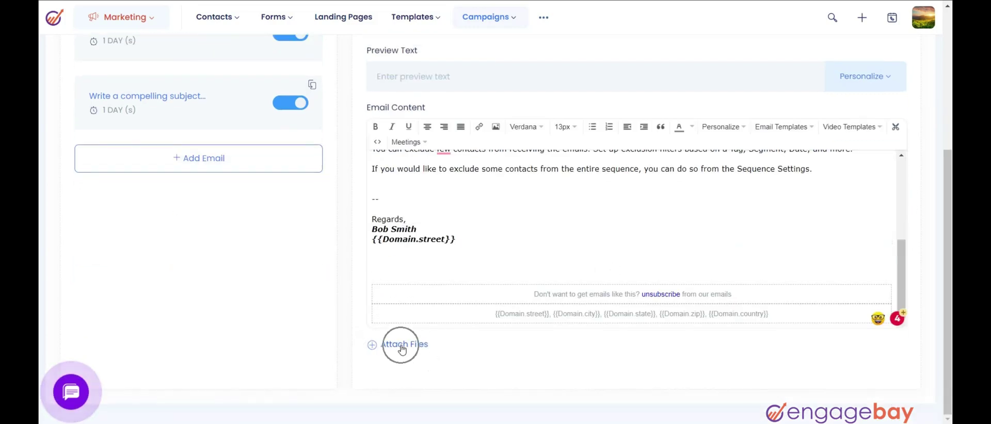
click(403, 349)
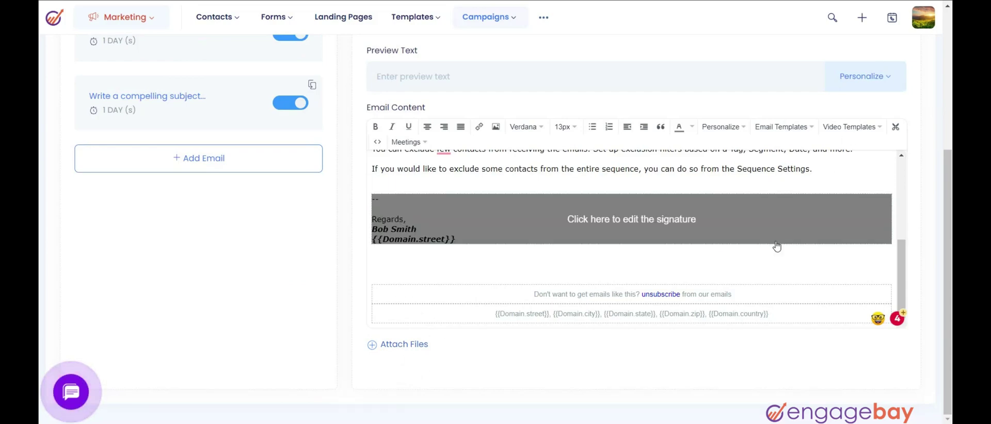
scroll(776, 242, up, 5)
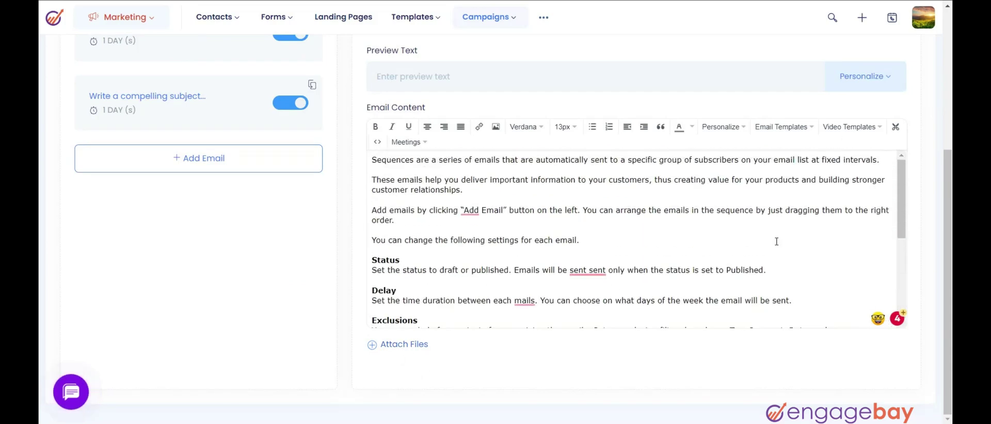
- Replace the first email's body with the BOb Template layout
click(739, 129)
click(777, 127)
mouse_move(775, 142)
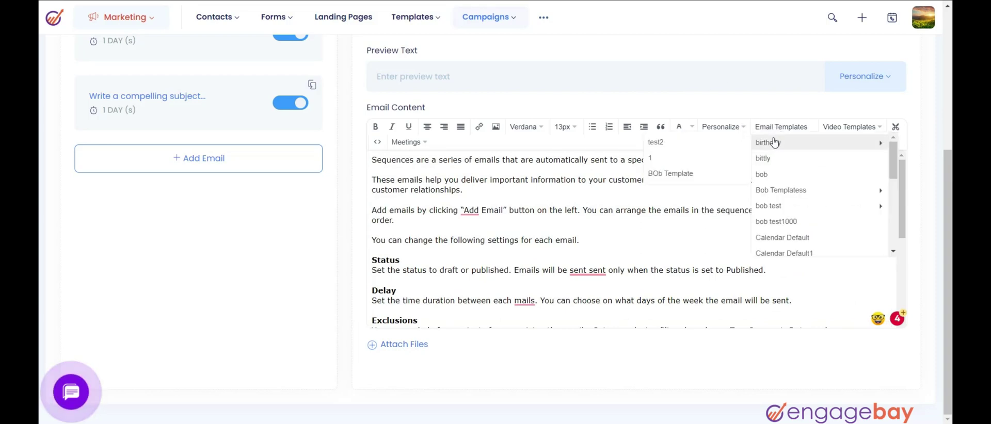
click(666, 172)
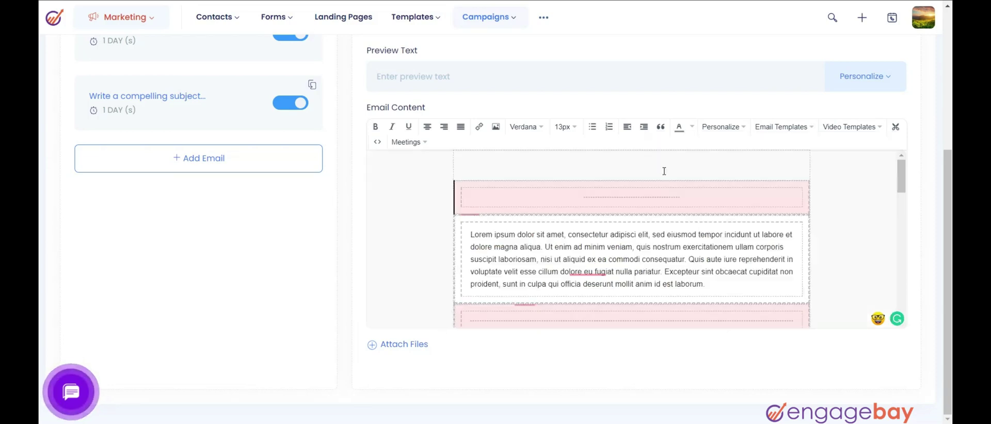
- Review the templated email, check its Email/Browser preview options, and go to sequence Settings
scroll(704, 273, down, 3)
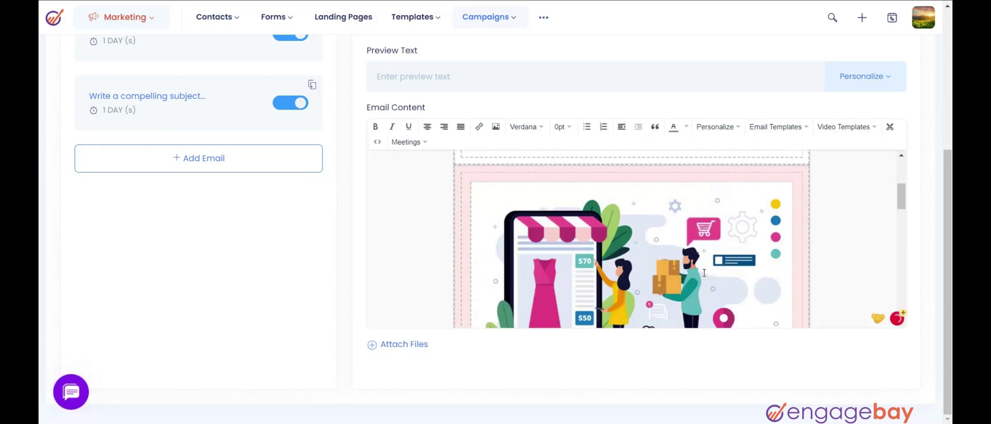
scroll(704, 273, down, 3)
scroll(705, 273, up, 5)
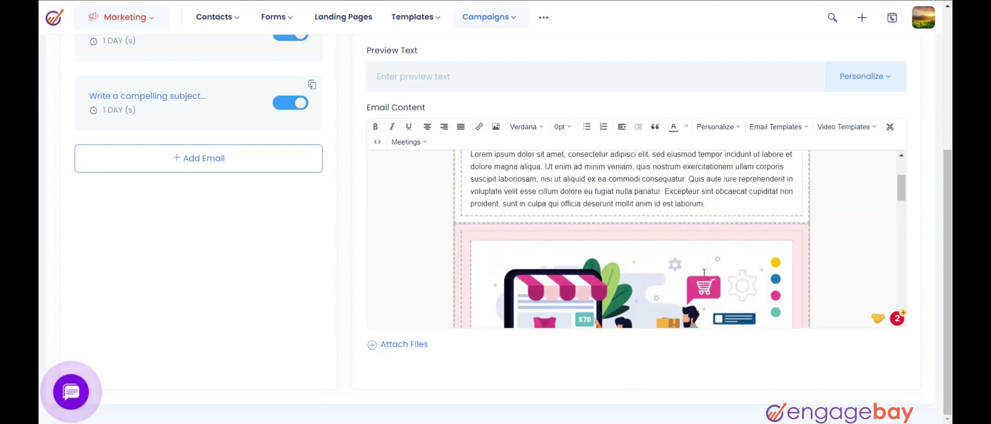
scroll(704, 273, up, 2)
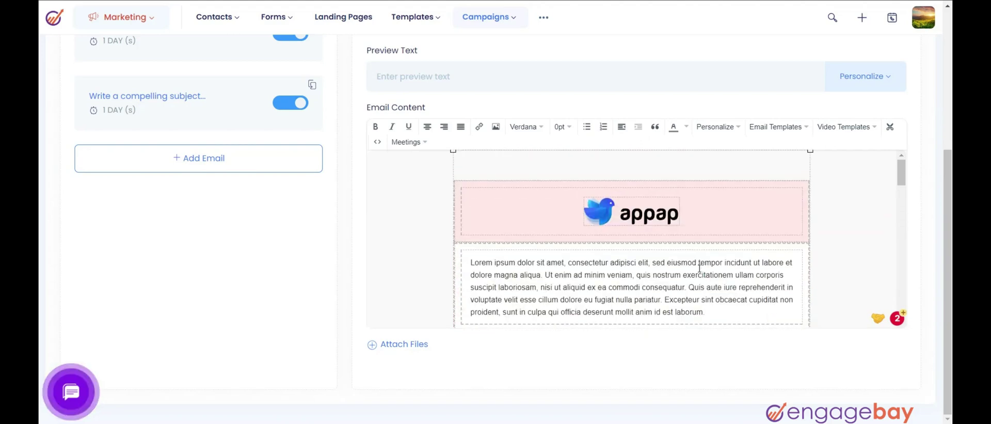
scroll(700, 268, up, 4)
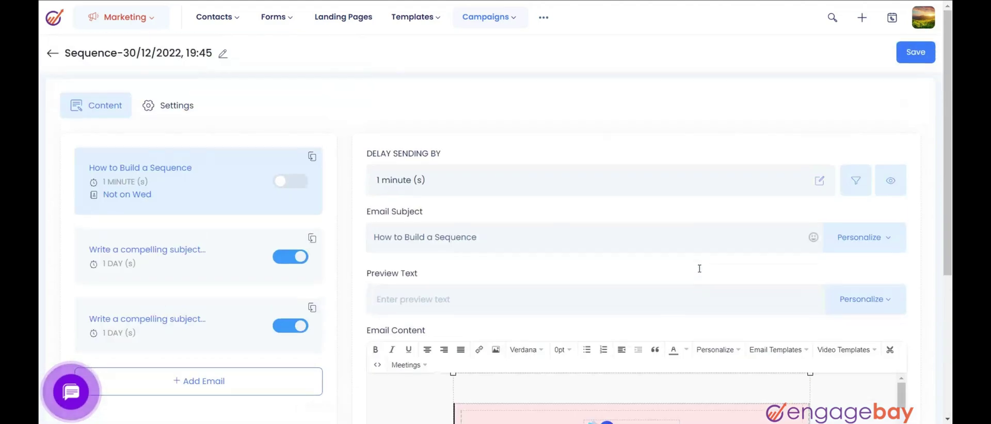
click(891, 182)
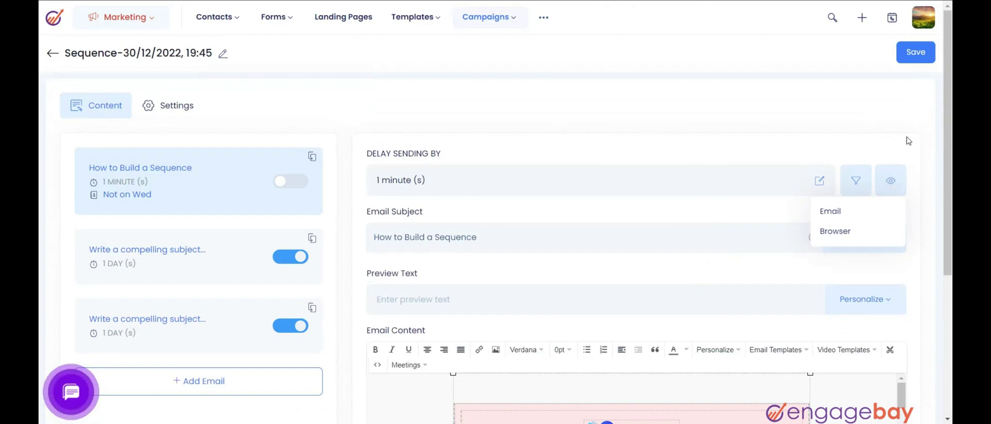
click(169, 107)
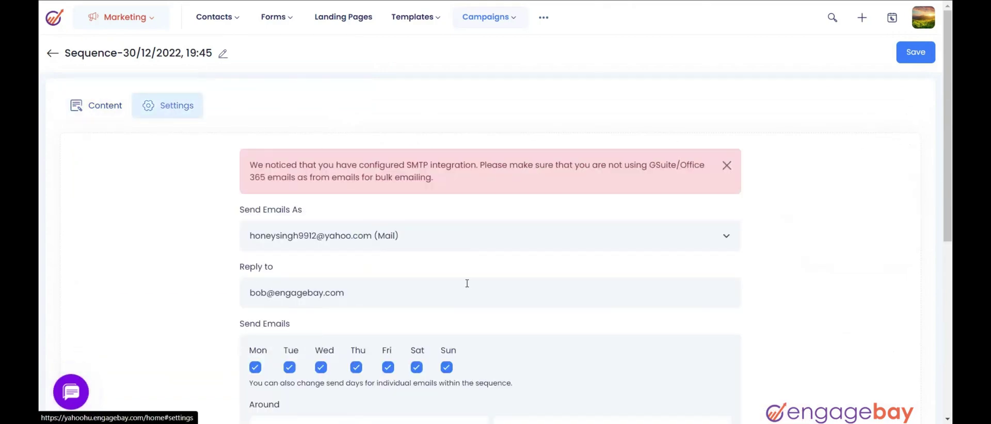
- Send the sequence from the other sender address
click(432, 236)
click(382, 269)
scroll(472, 266, down, 1)
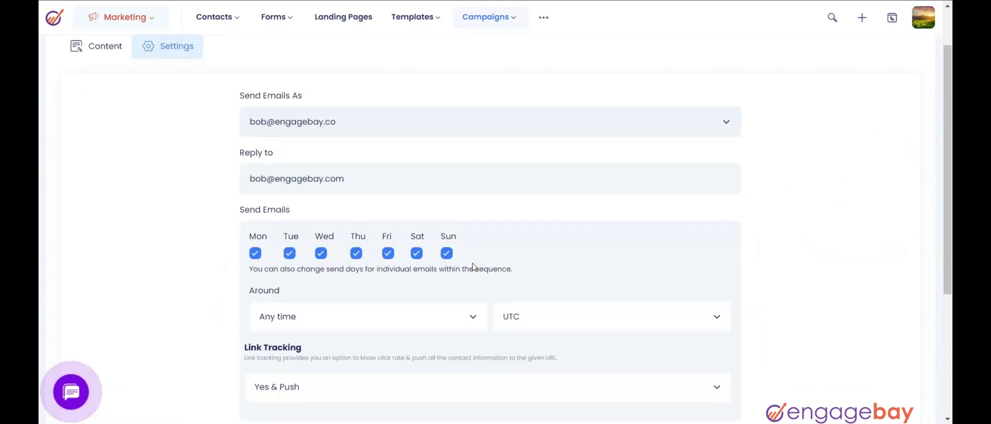
click(368, 179)
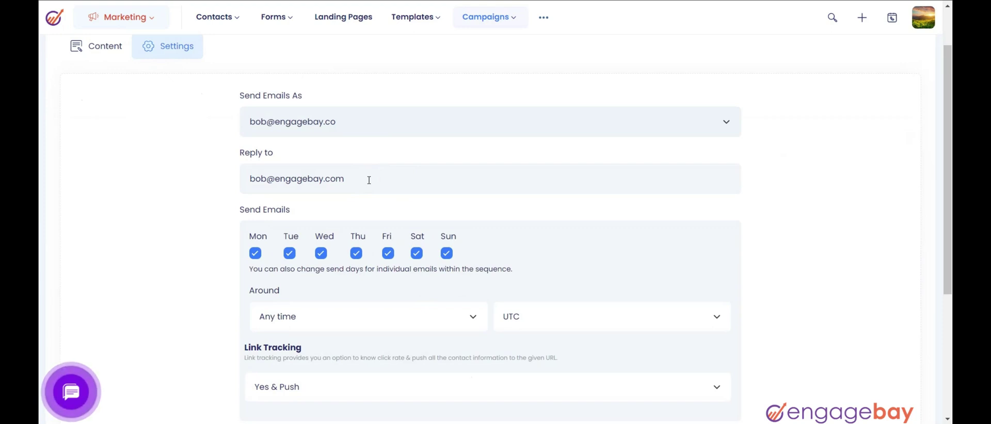
- Send only Monday to Friday, around 3:00pm in the Africa/Dakar time zone
scroll(367, 177, down, 1)
click(417, 193)
click(446, 195)
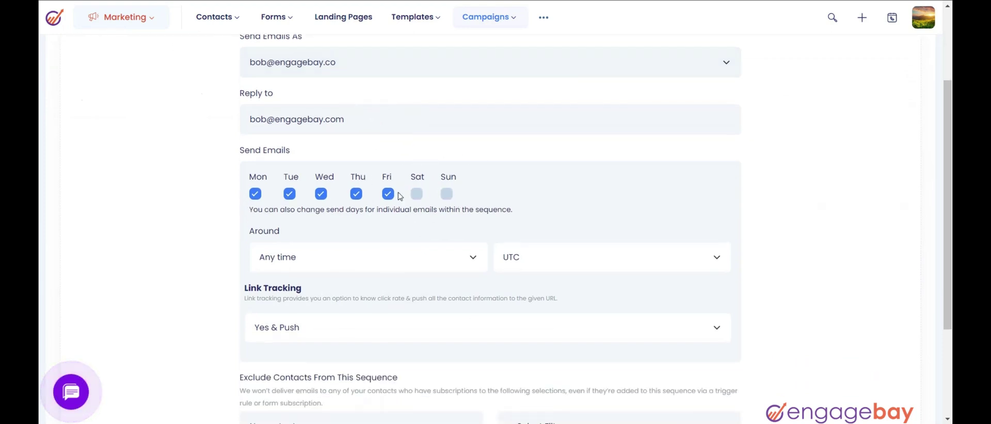
scroll(372, 215, down, 1)
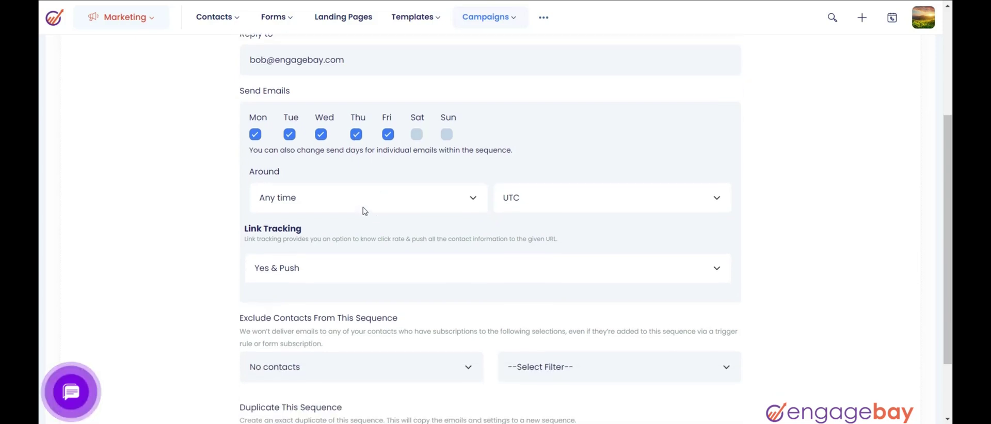
click(363, 210)
click(330, 155)
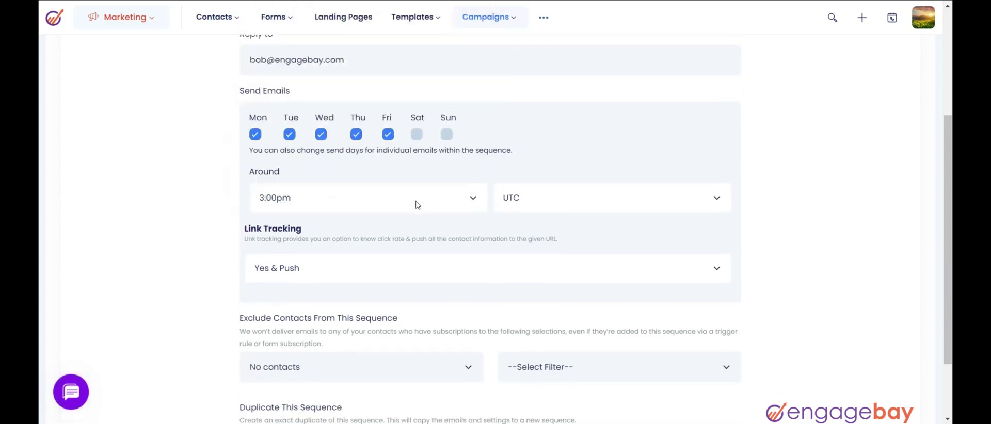
click(525, 202)
click(532, 161)
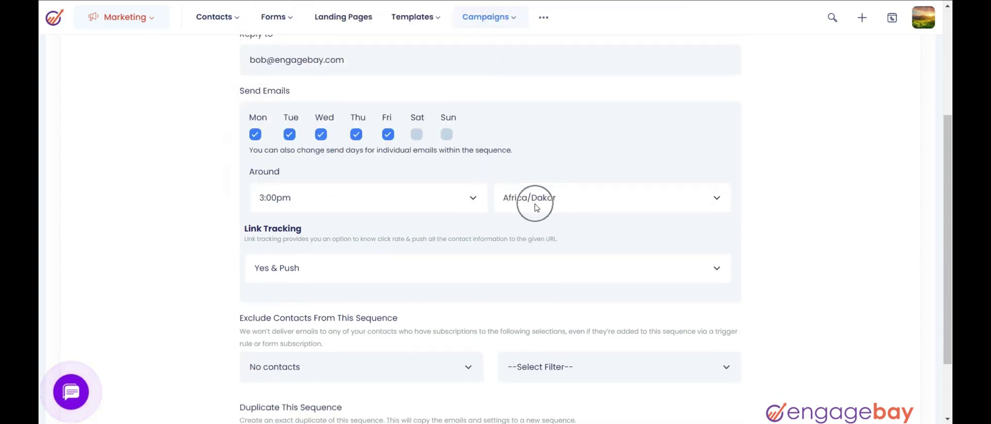
- Keep link tracking at Yes & Push and leave no contact lists excluded
scroll(409, 257, down, 1)
click(386, 221)
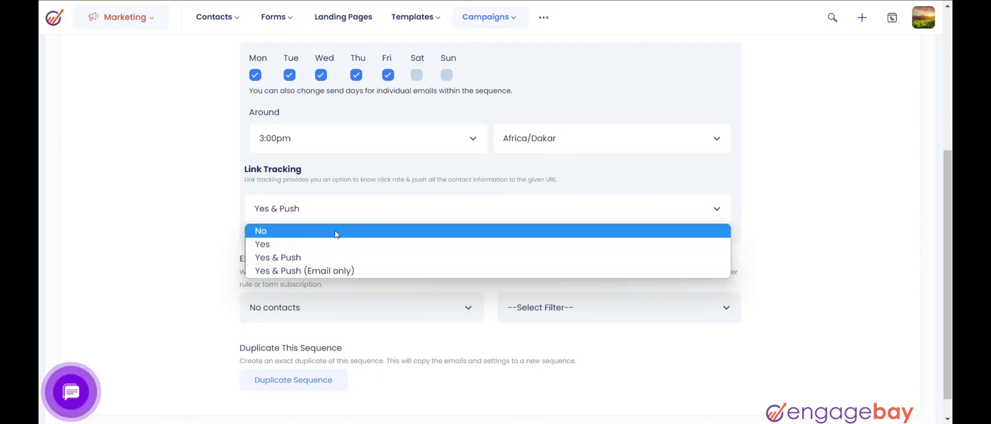
click(356, 210)
scroll(390, 275, down, 1)
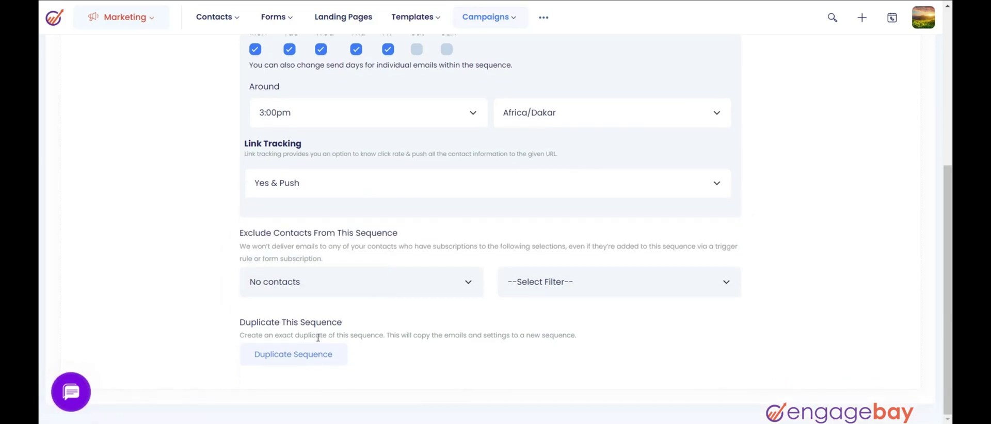
click(352, 286)
click(258, 332)
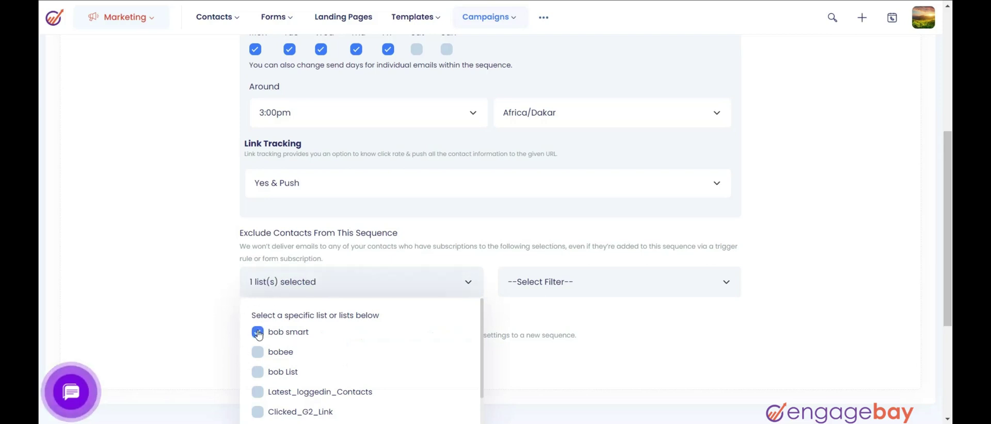
click(258, 332)
click(582, 294)
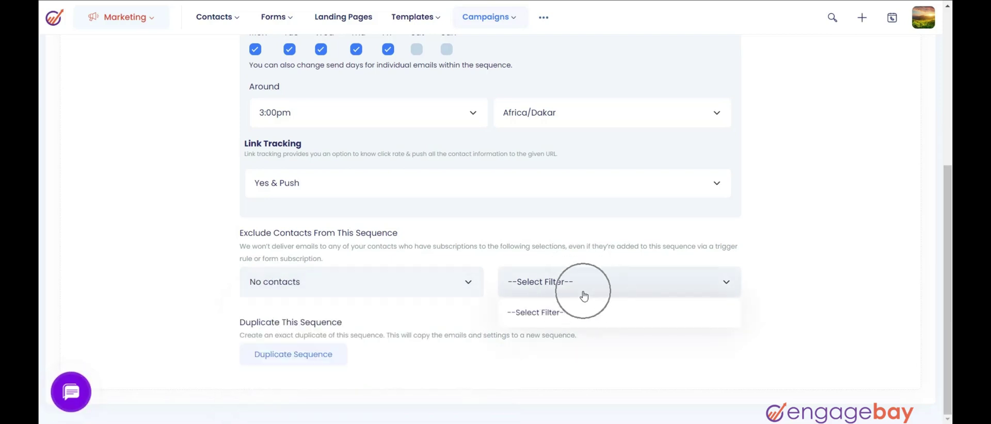
click(297, 359)
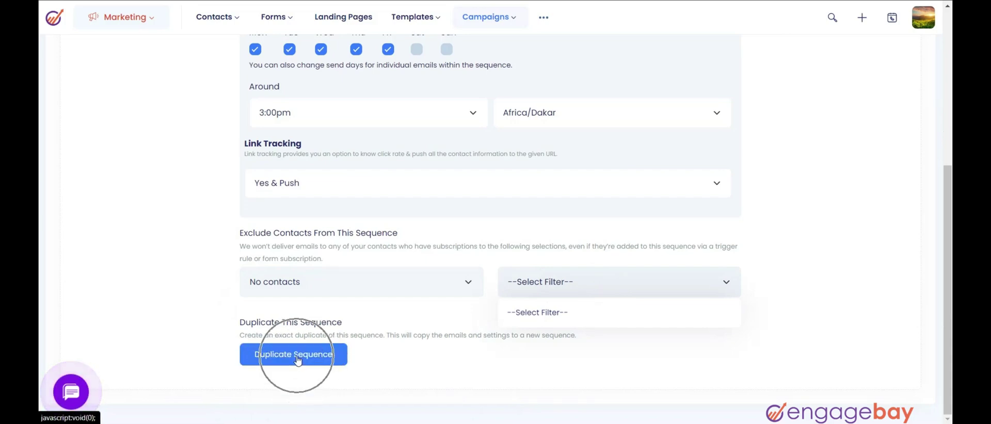
click(297, 360)
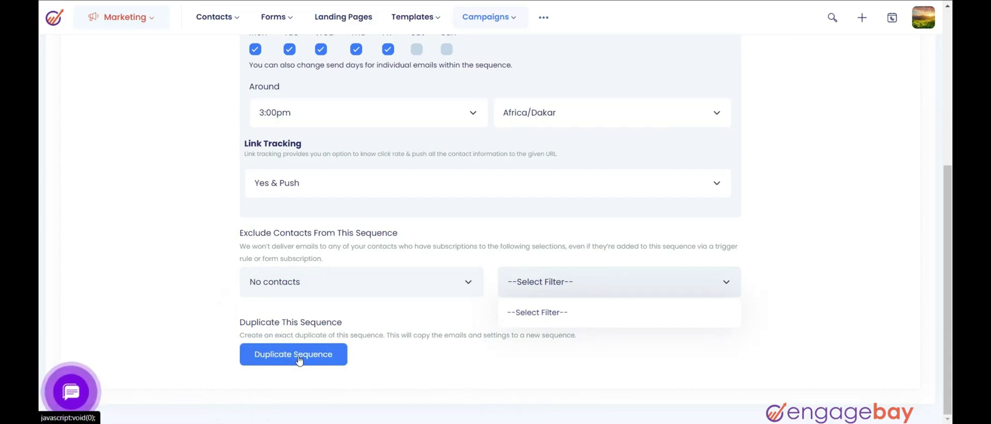
scroll(406, 359, up, 5)
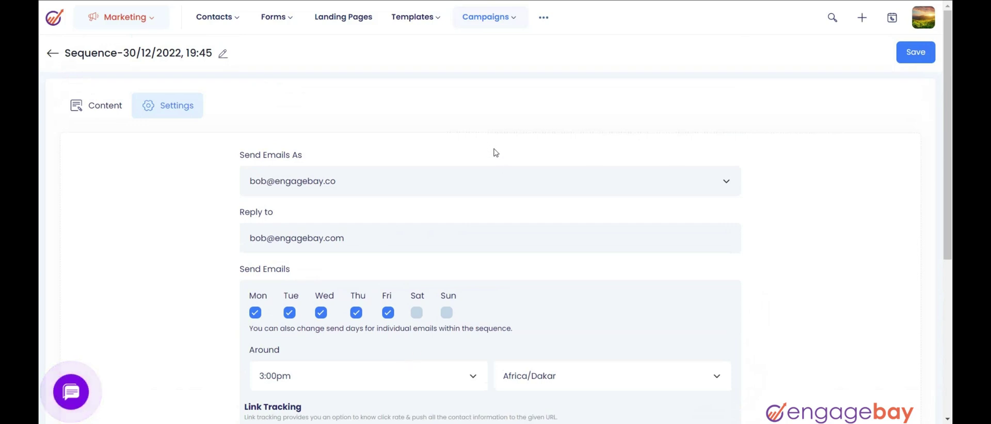
- Rename the sequence to 'Bob' and save it
click(223, 55)
key(BackSpace)
text(8)
key(ctrl+a)
text(o)
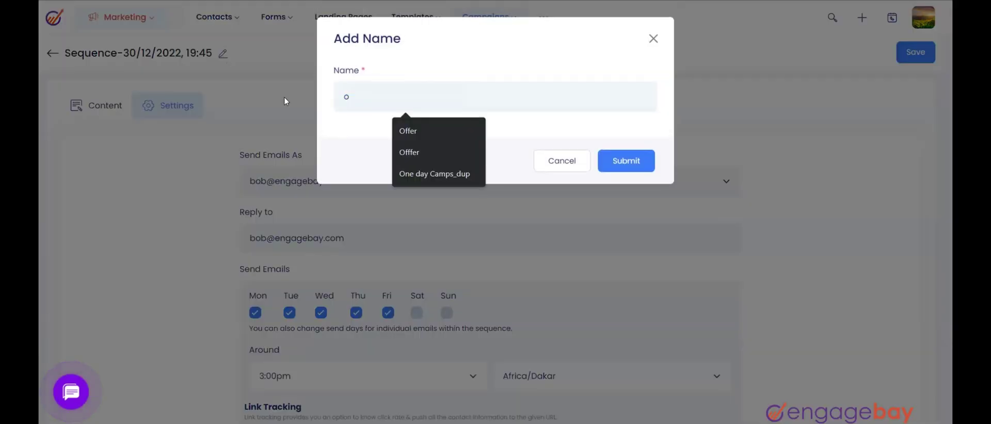
key(BackSpace)
text(Bo)
click(633, 172)
click(915, 61)
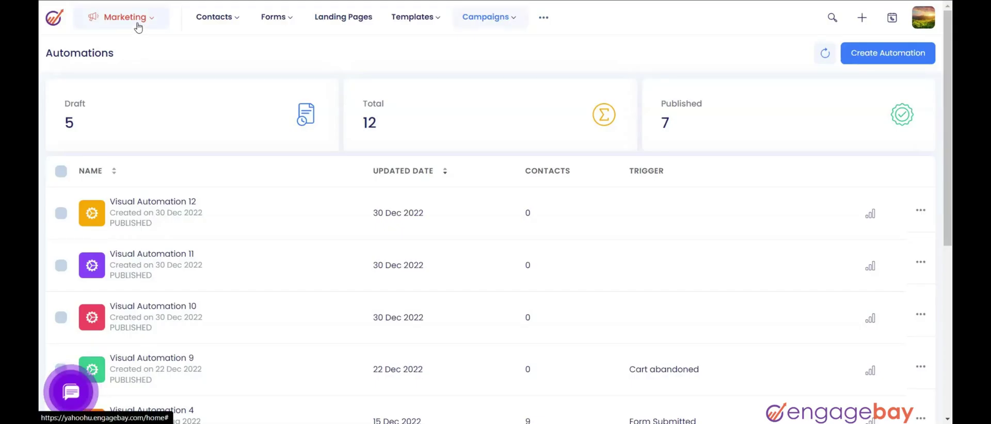
- Create a new from-scratch automation, Visual Automation 13
click(492, 19)
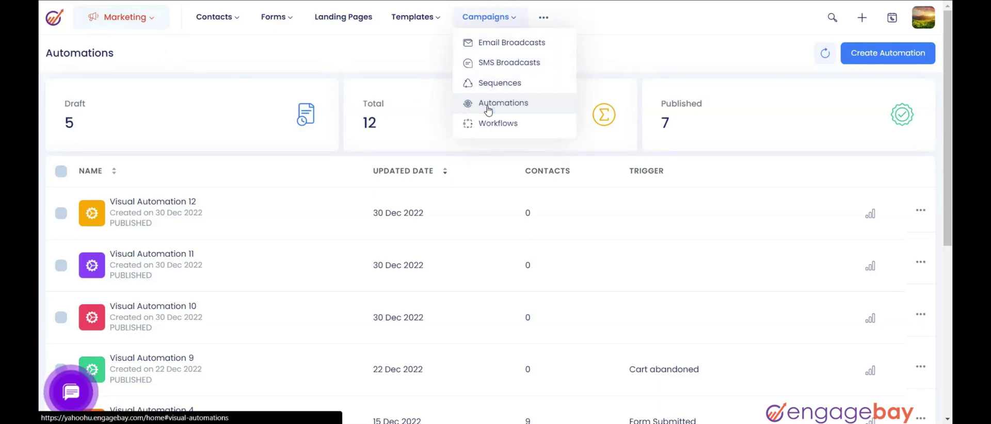
click(877, 61)
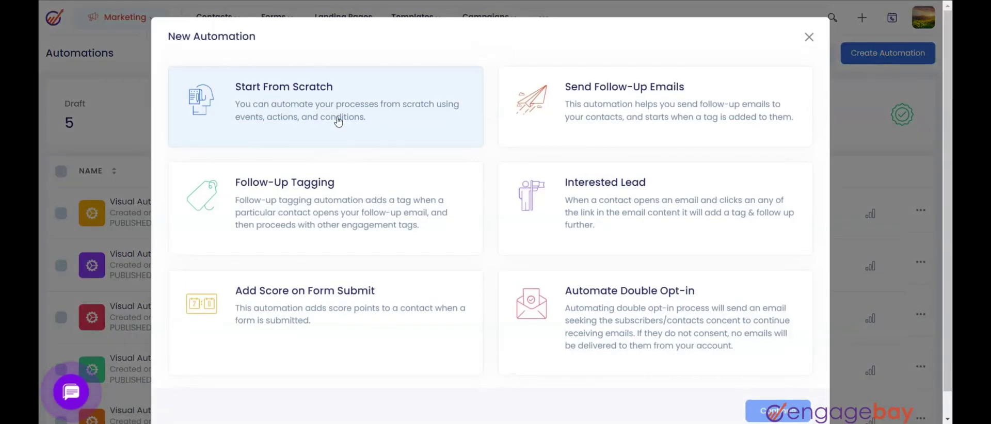
click(338, 120)
click(338, 121)
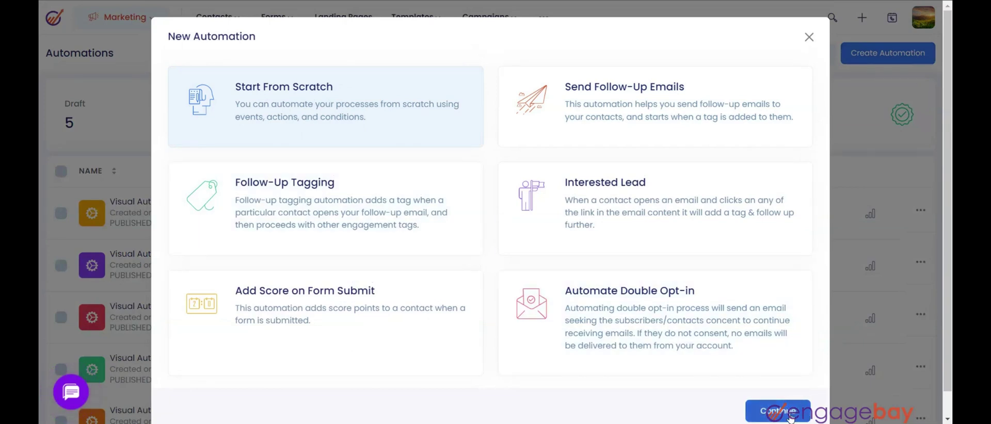
click(791, 418)
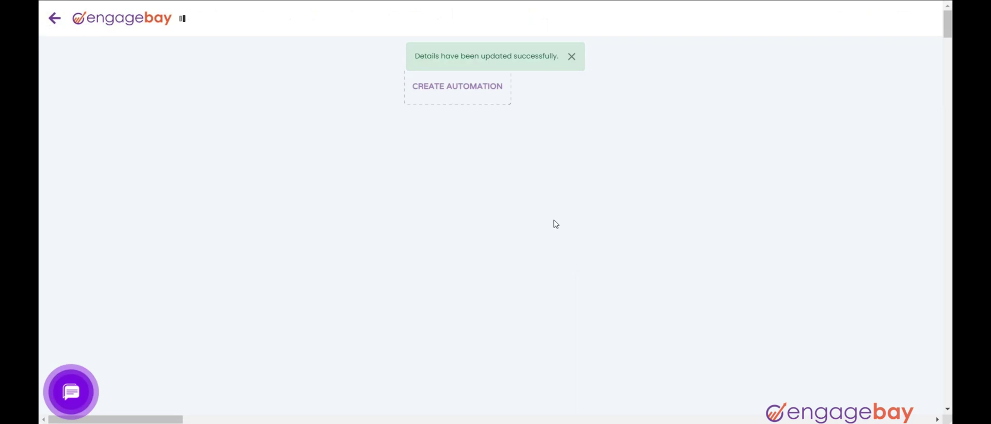
click(487, 103)
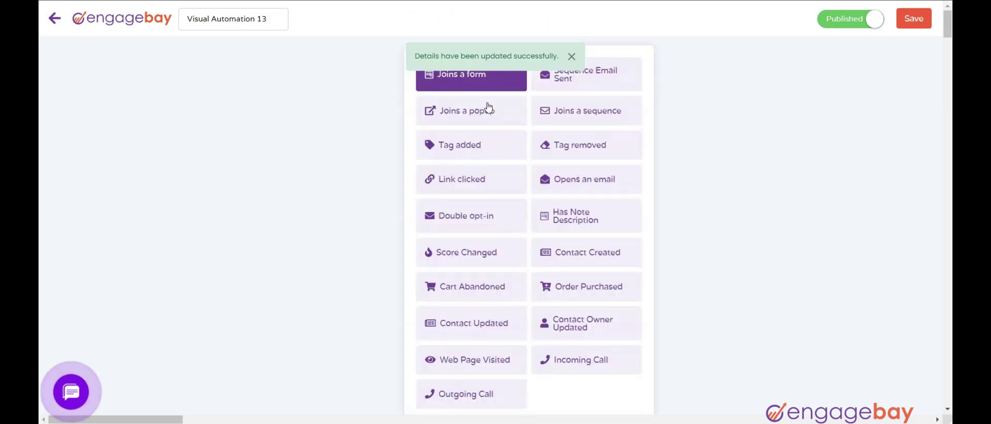
click(572, 56)
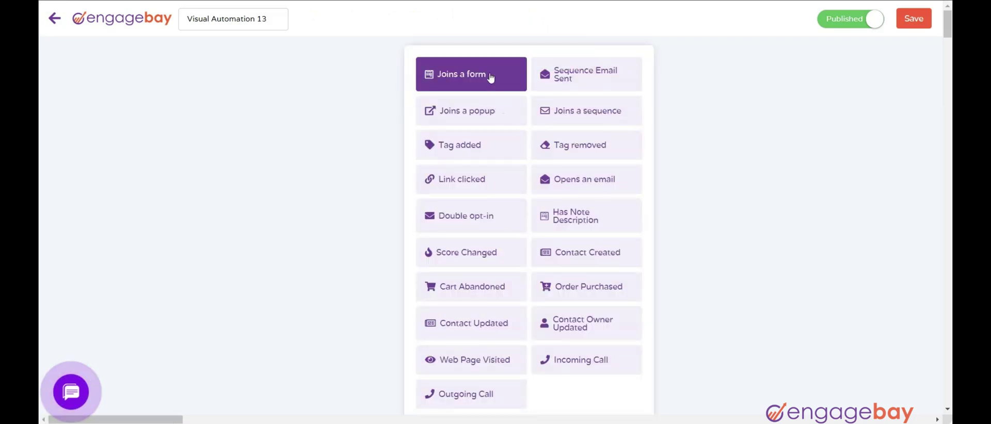
- Set the automation's trigger to Tag added with the EB2 tag
click(575, 256)
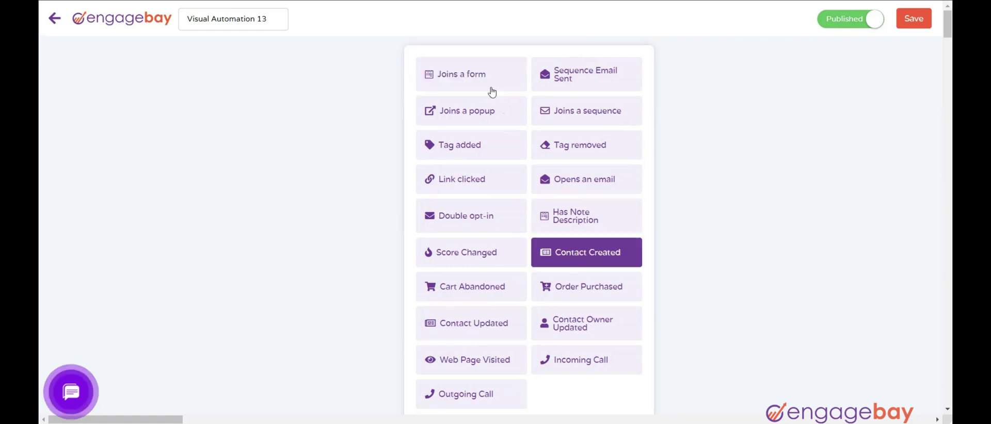
click(490, 86)
click(467, 144)
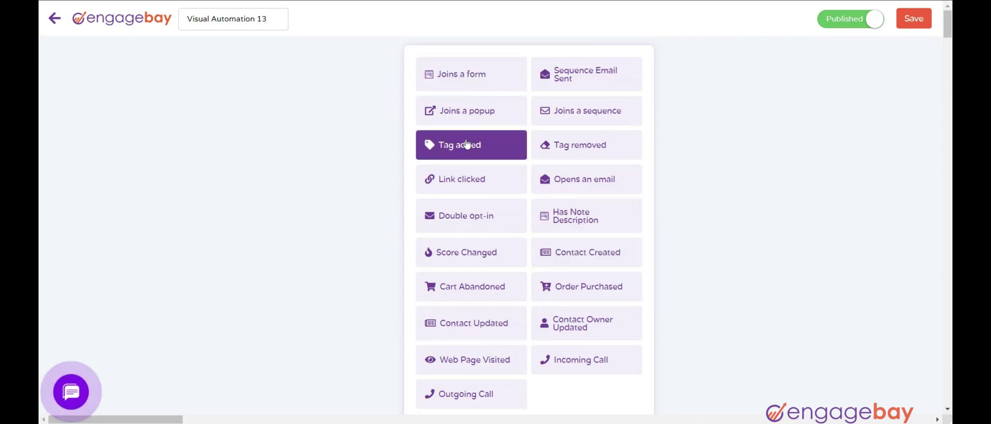
scroll(466, 144, down, 3)
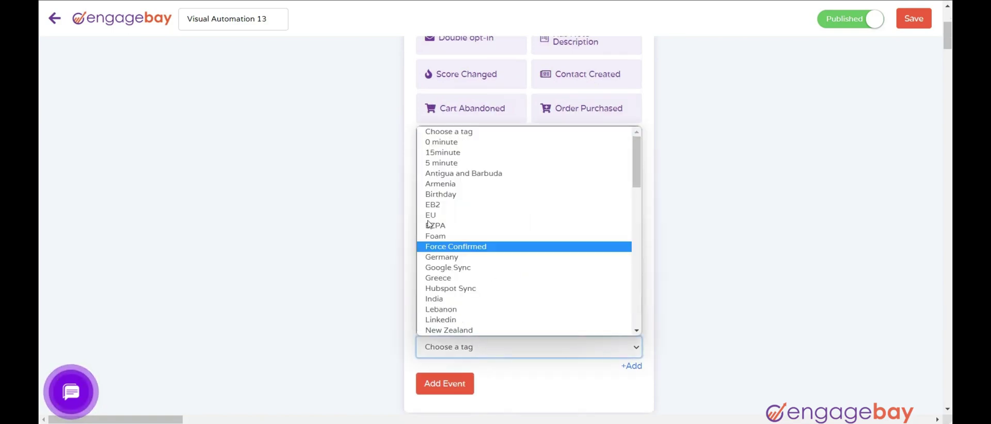
click(425, 205)
click(440, 389)
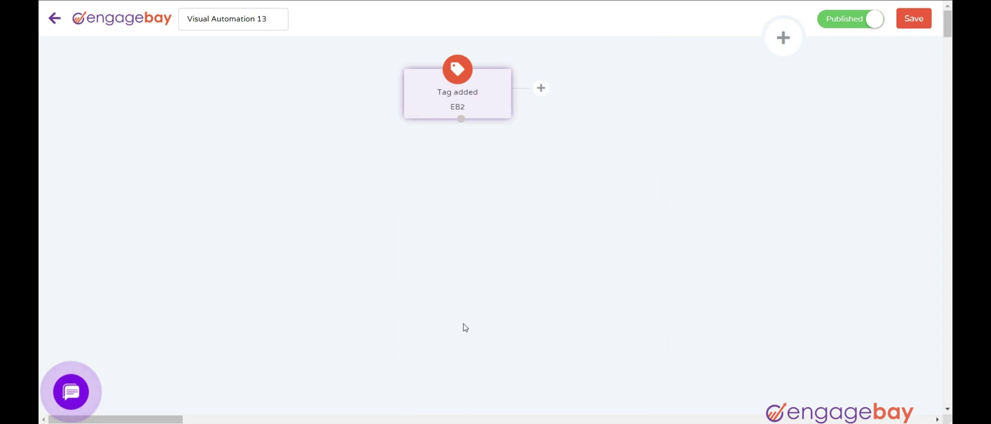
- Connect an Add To Sequence 'Bob' action after the EB2 tag trigger and save the automation
click(785, 46)
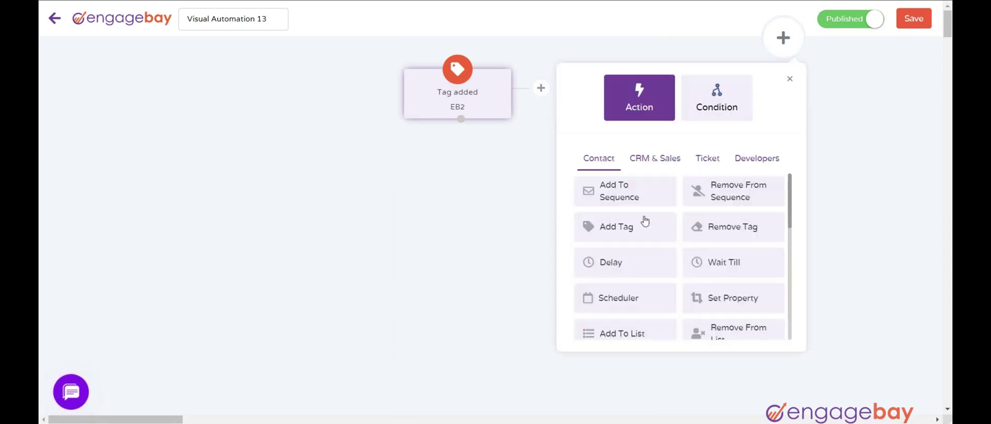
click(629, 196)
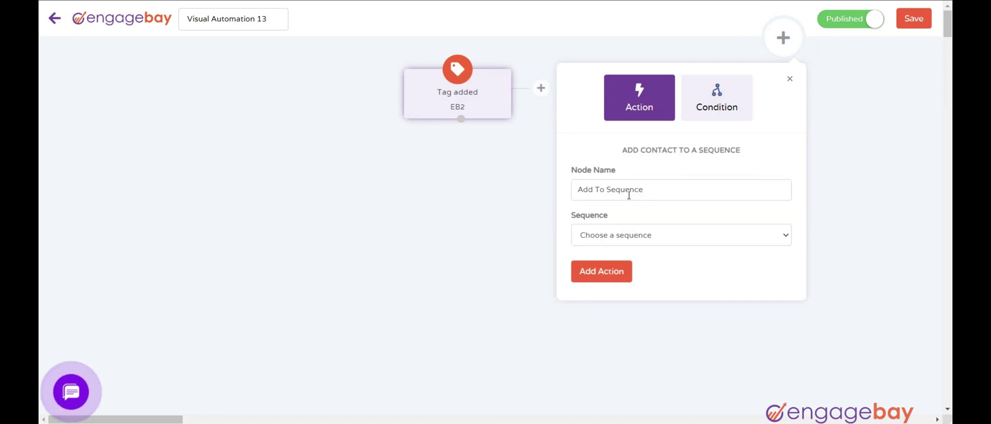
click(629, 240)
click(611, 262)
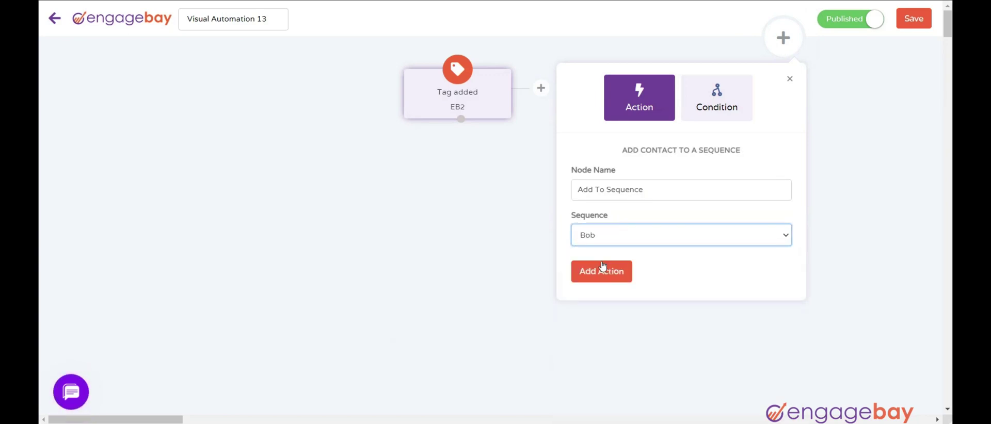
click(607, 277)
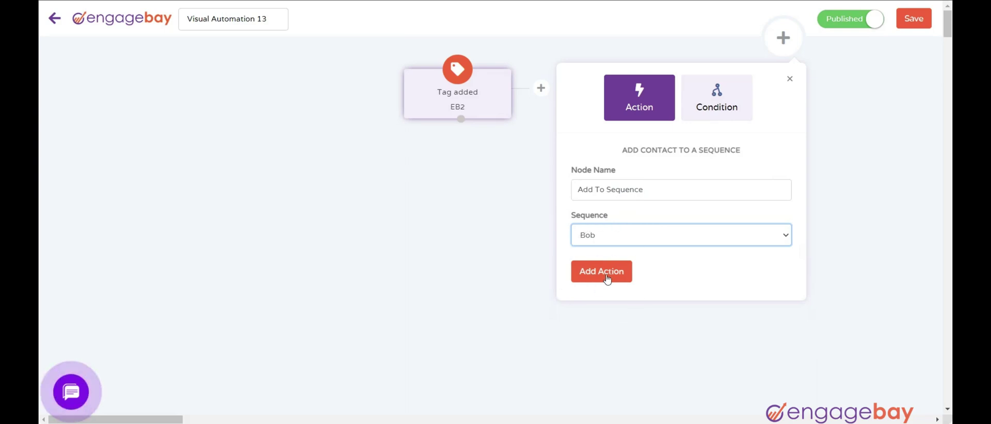
click(608, 279)
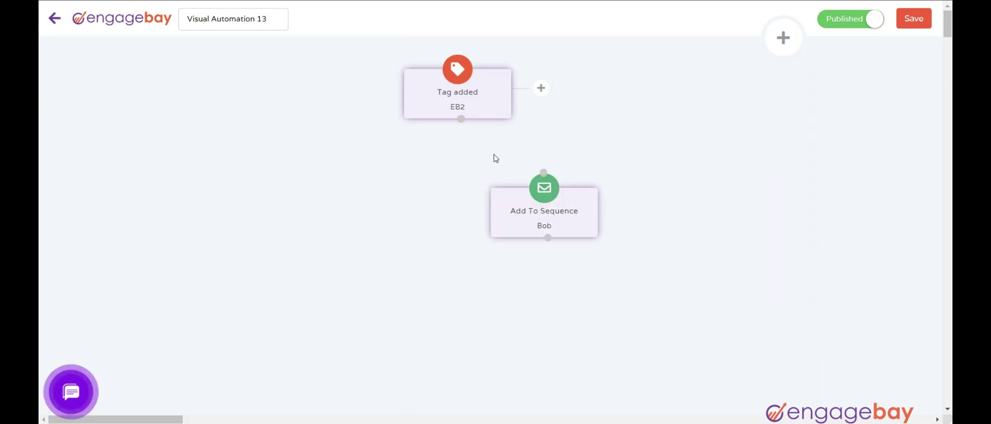
drag(461, 120, 544, 176)
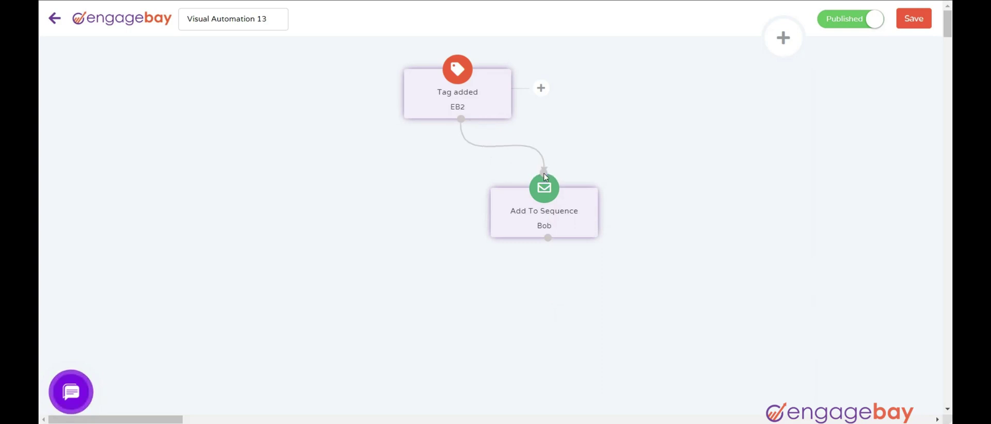
click(914, 21)
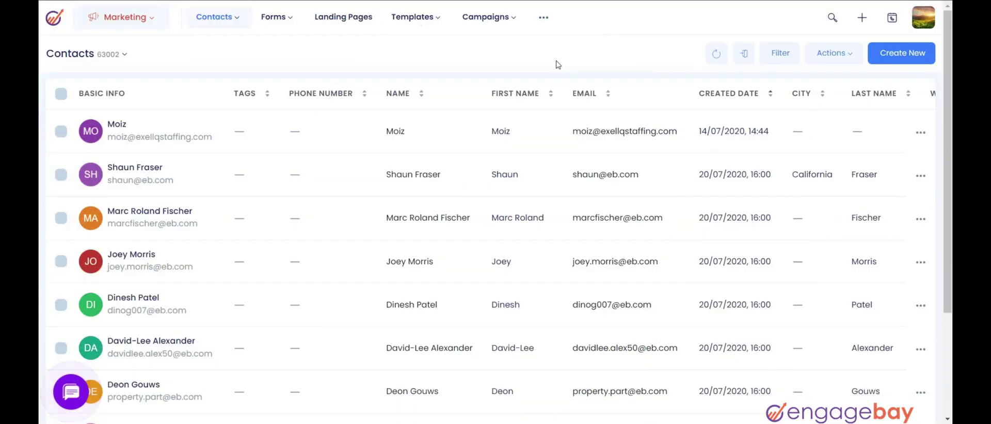
- Select all 63002 contacts and bulk-add them to the Bob sequence
mouse_move(228, 16)
click(61, 131)
click(61, 175)
click(62, 219)
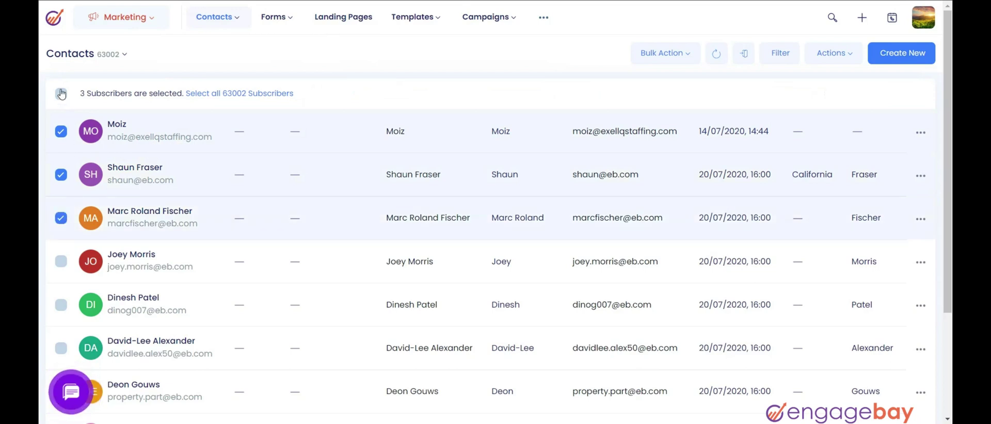
click(61, 93)
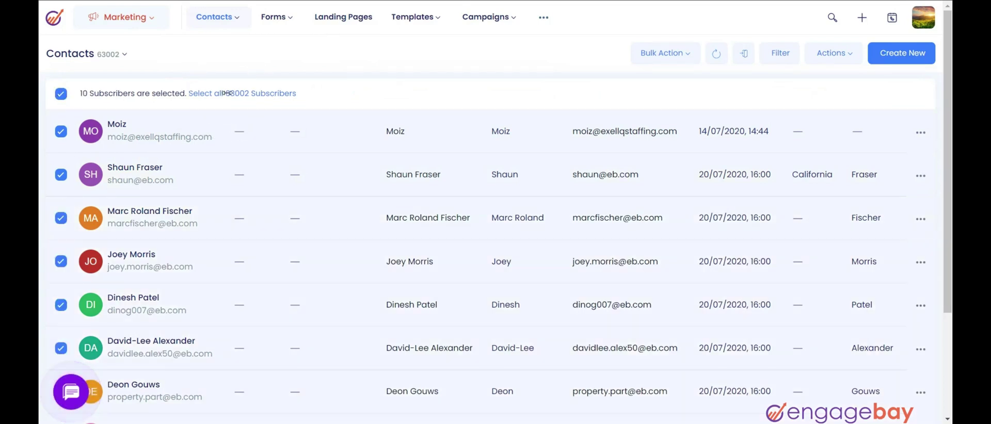
click(239, 95)
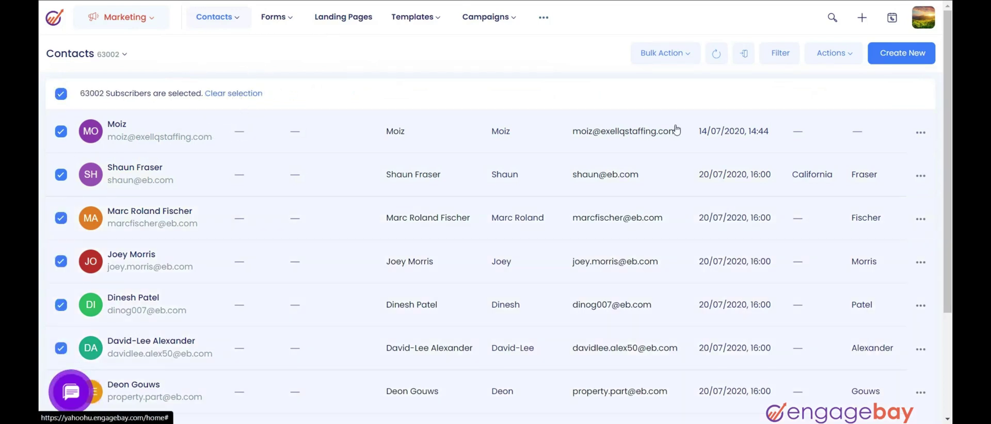
click(690, 61)
click(643, 123)
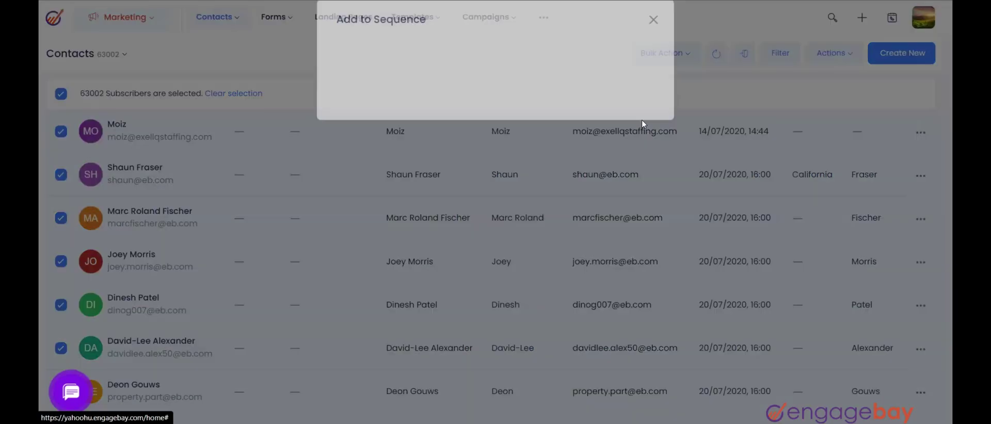
click(517, 101)
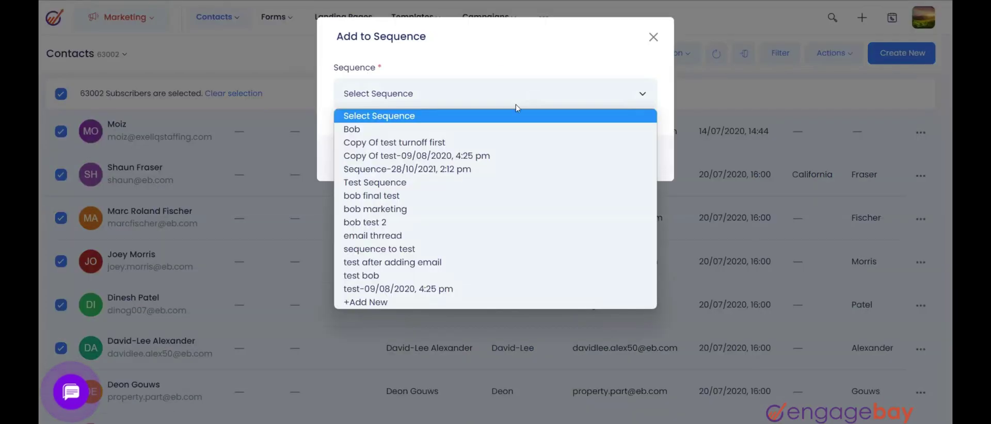
click(425, 134)
click(615, 156)
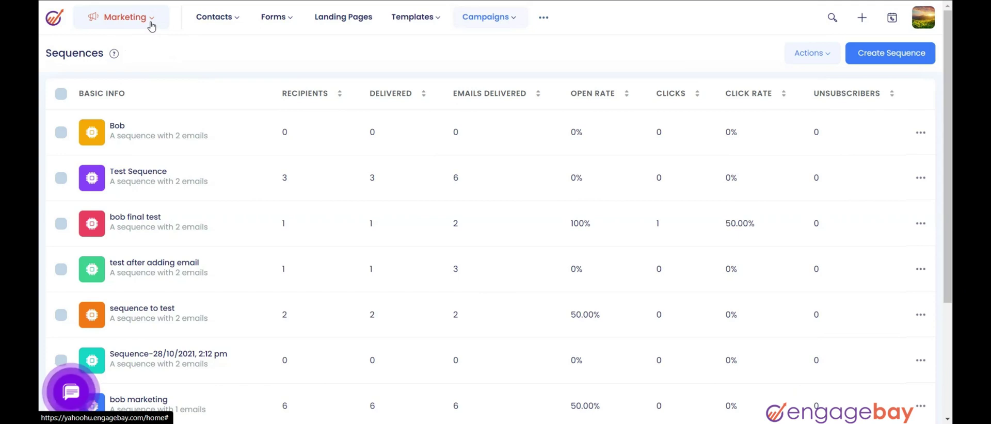
- Open Test Sequence's reports and view recipients of its second and first emails
click(493, 20)
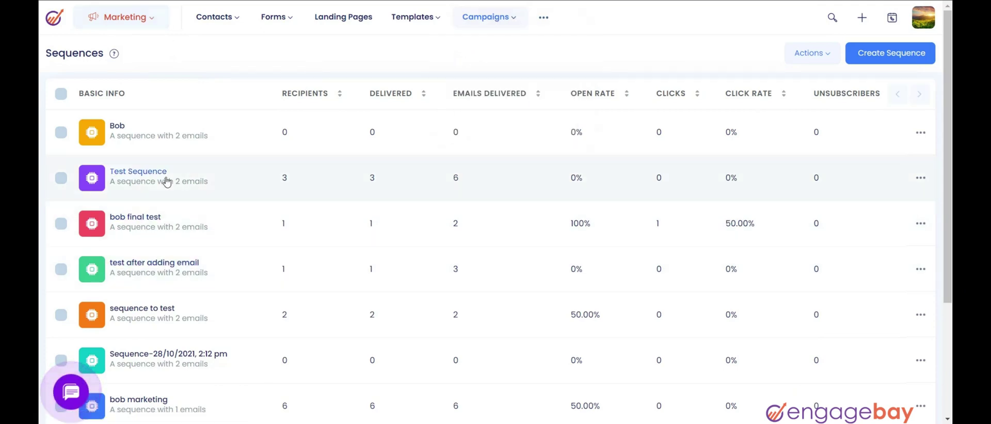
click(151, 174)
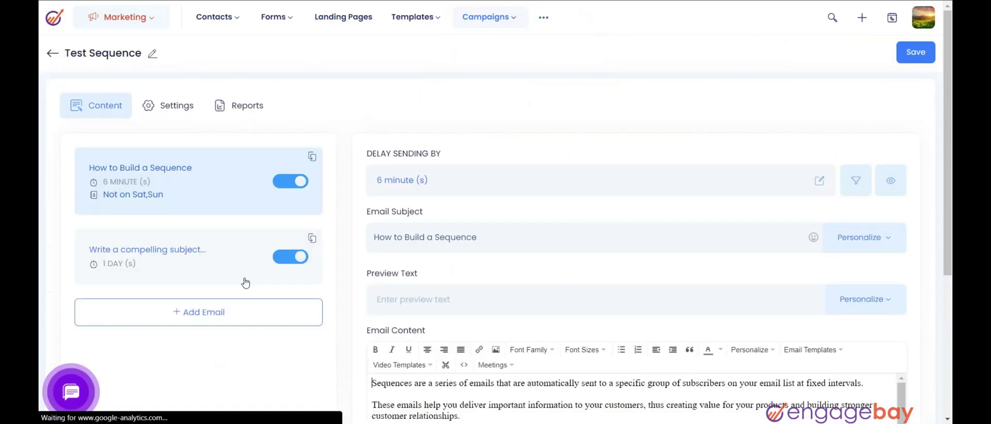
click(255, 116)
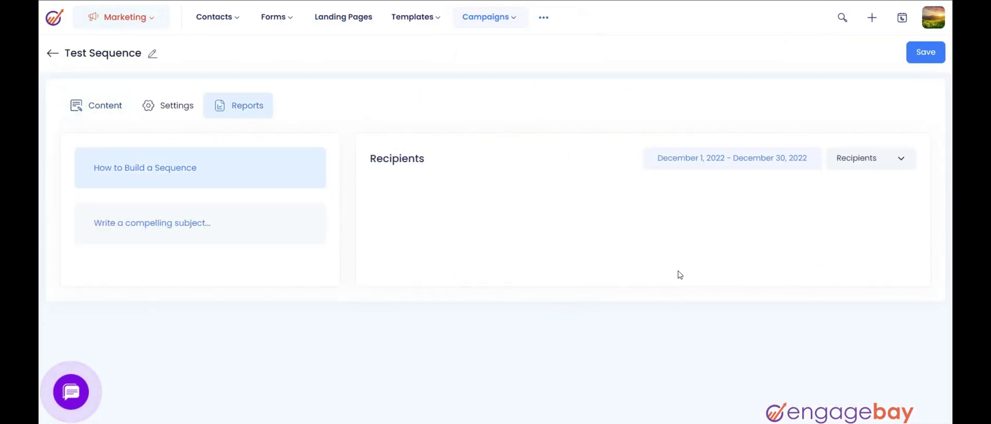
click(250, 228)
click(272, 185)
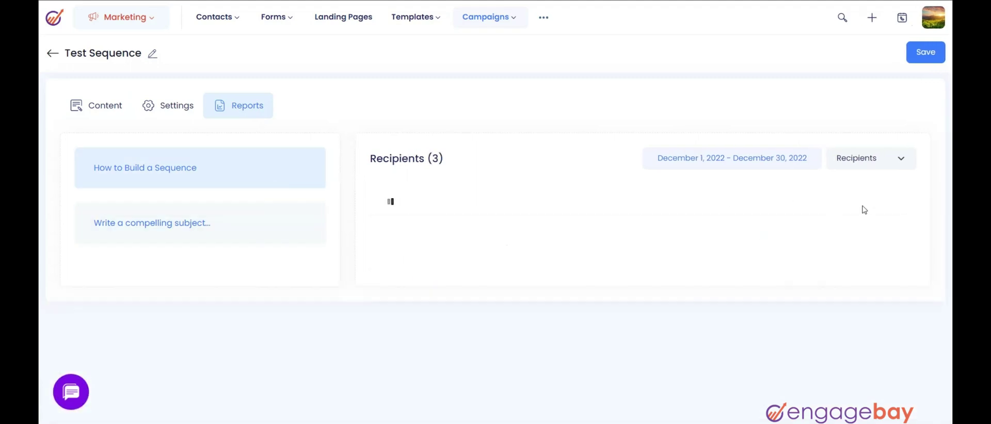
- Keep all Recipients shown, select them all, and choose to add them to a static list
click(764, 167)
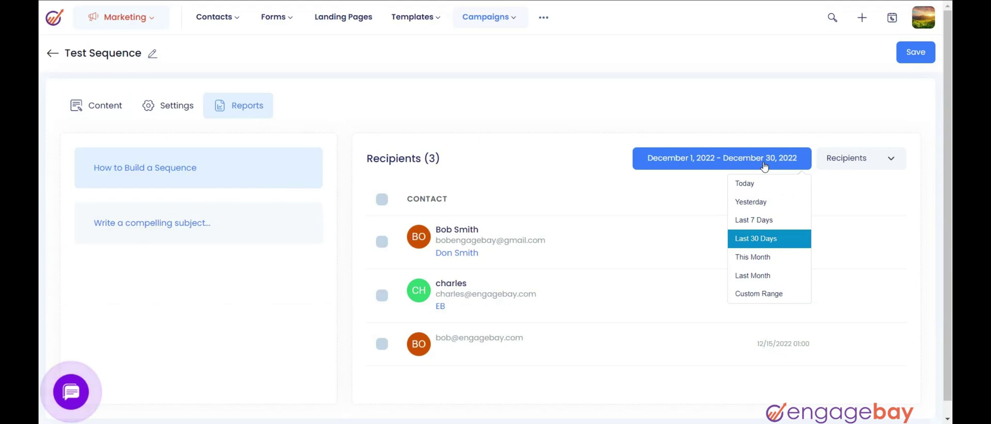
click(895, 167)
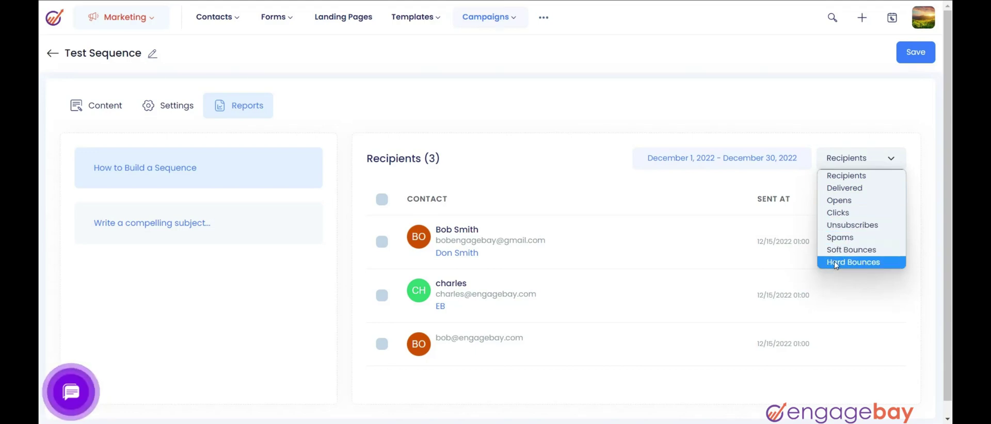
click(921, 117)
click(382, 200)
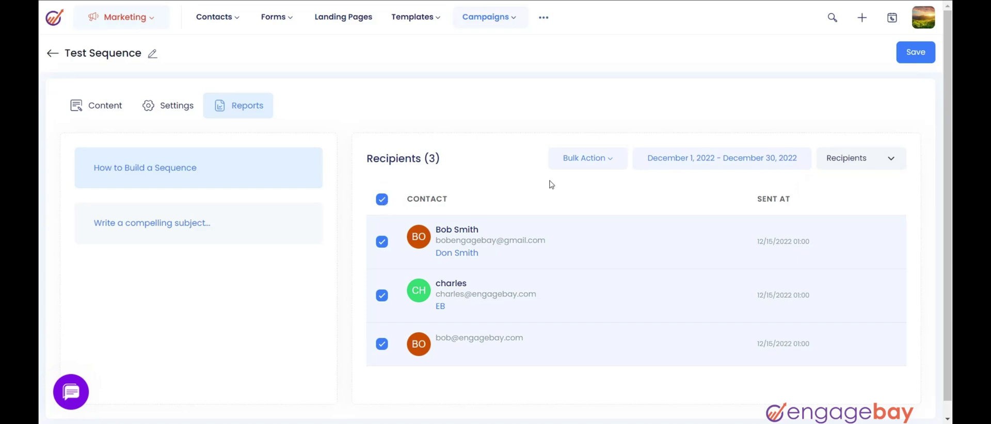
click(611, 161)
click(586, 207)
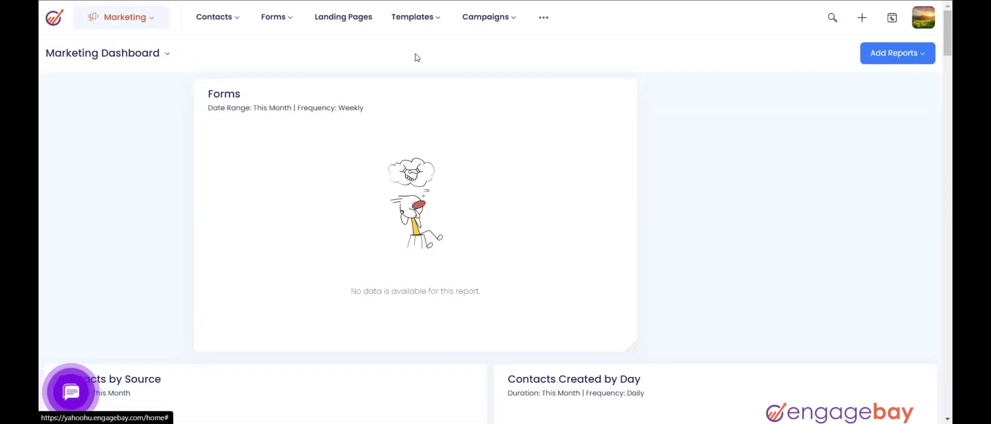
- Open the Download Reports field selection for Test Sequence from Campaigns > Sequences
click(496, 21)
click(500, 81)
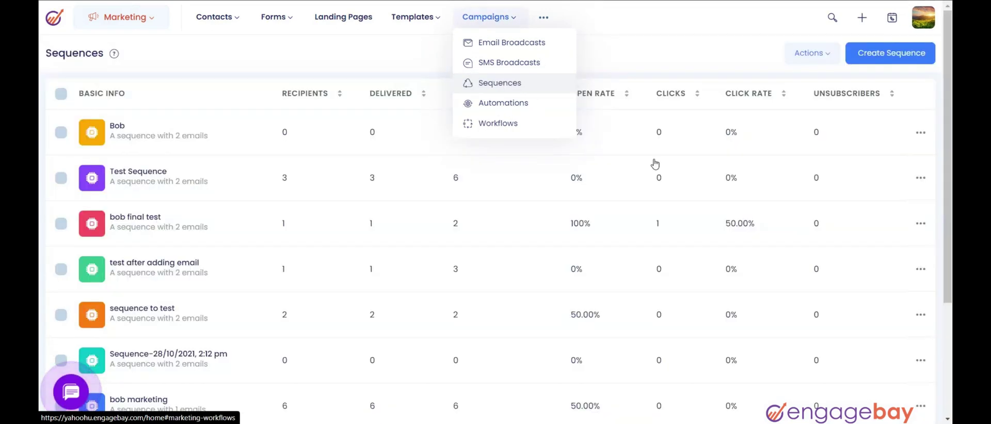
click(924, 184)
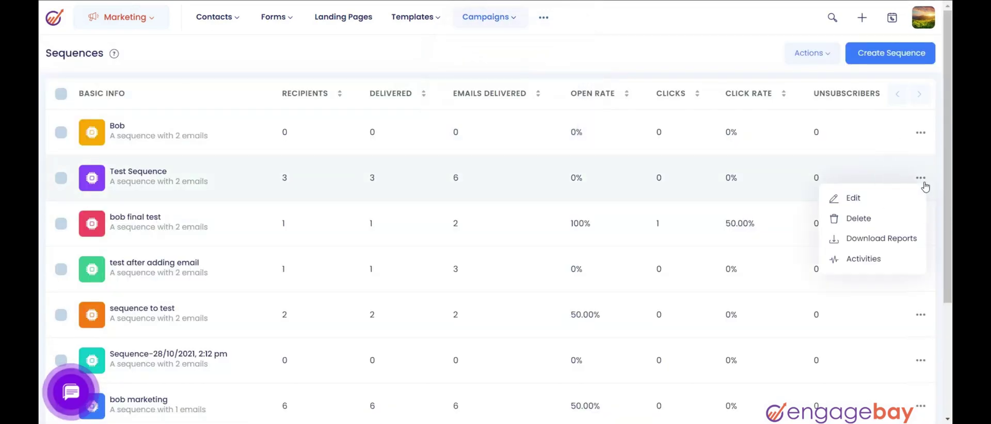
click(862, 199)
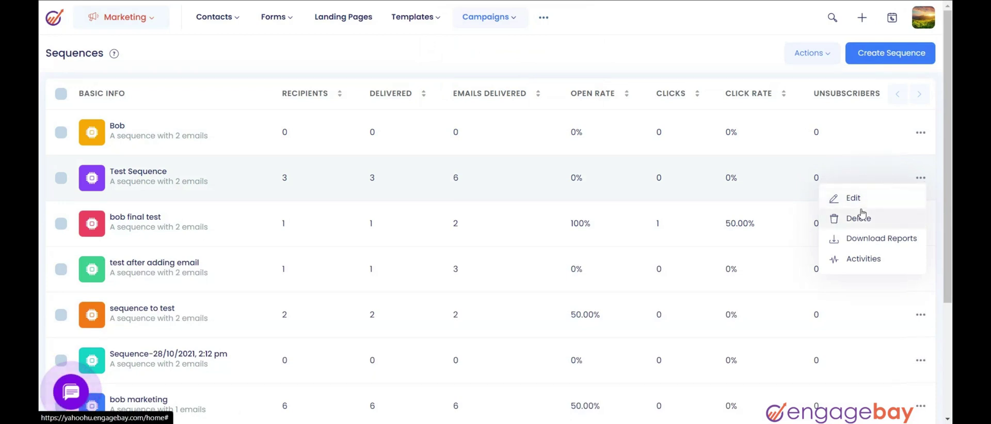
click(859, 225)
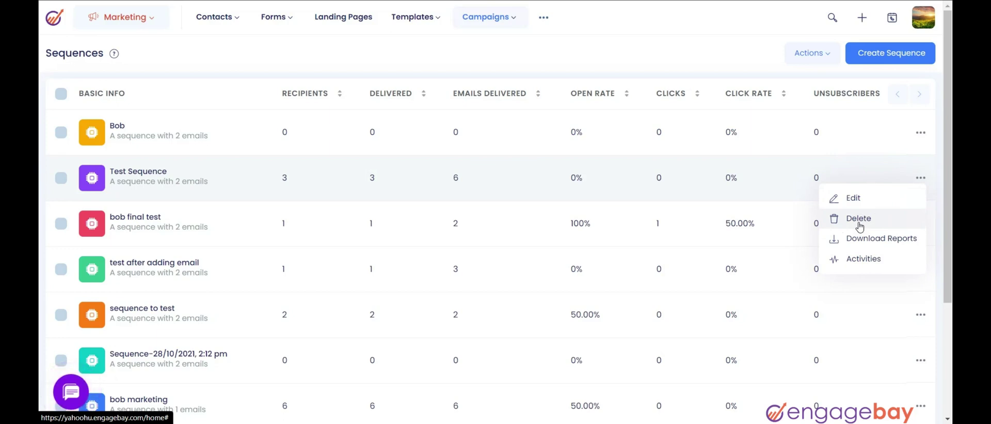
click(859, 240)
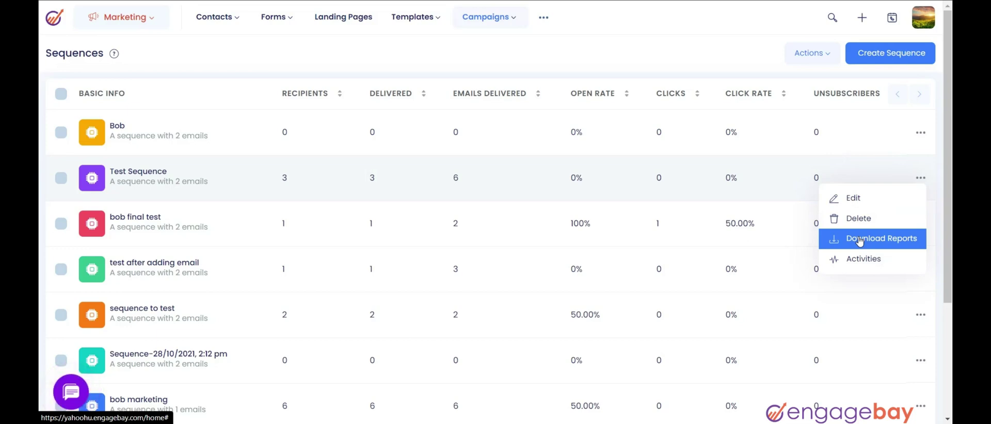
click(860, 240)
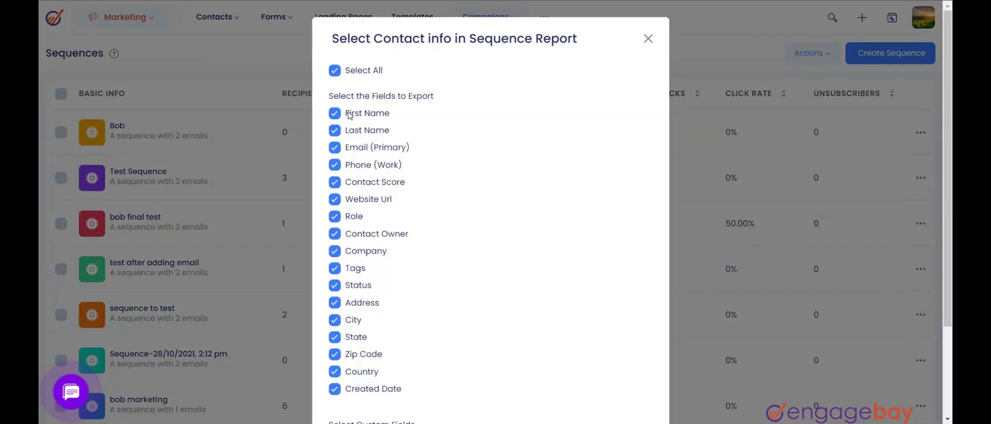
- Leave Zip Code and Country out of the report fields and cancel without downloading
scroll(382, 147, down, 3)
click(336, 254)
click(335, 237)
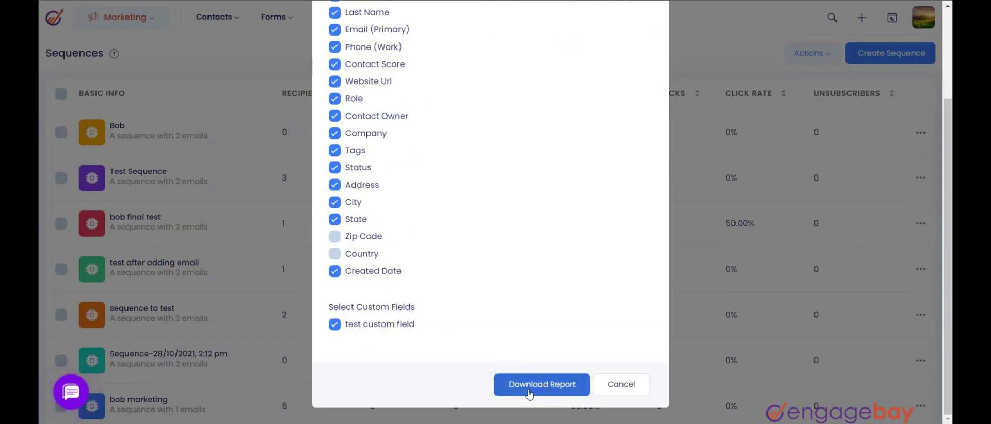
click(621, 392)
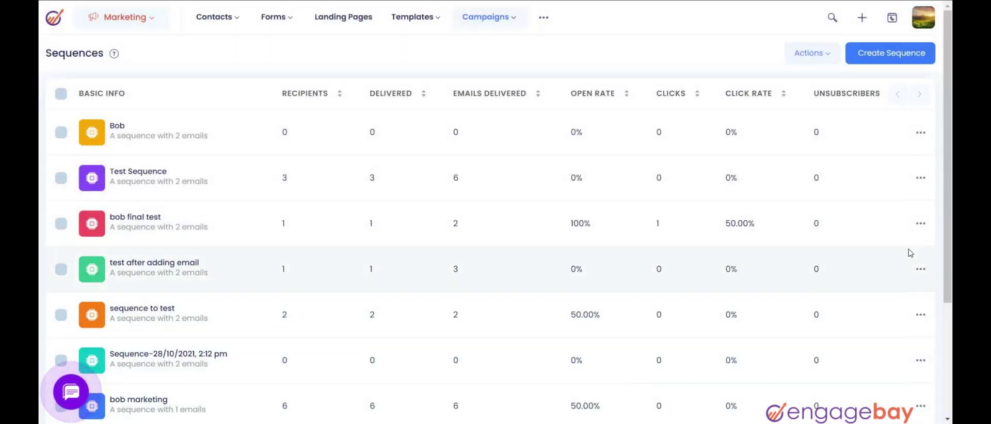
mouse_move(922, 179)
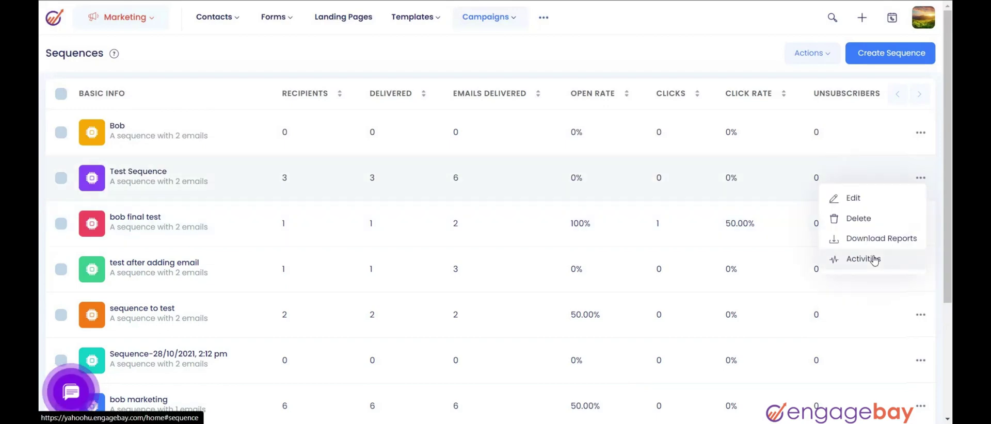